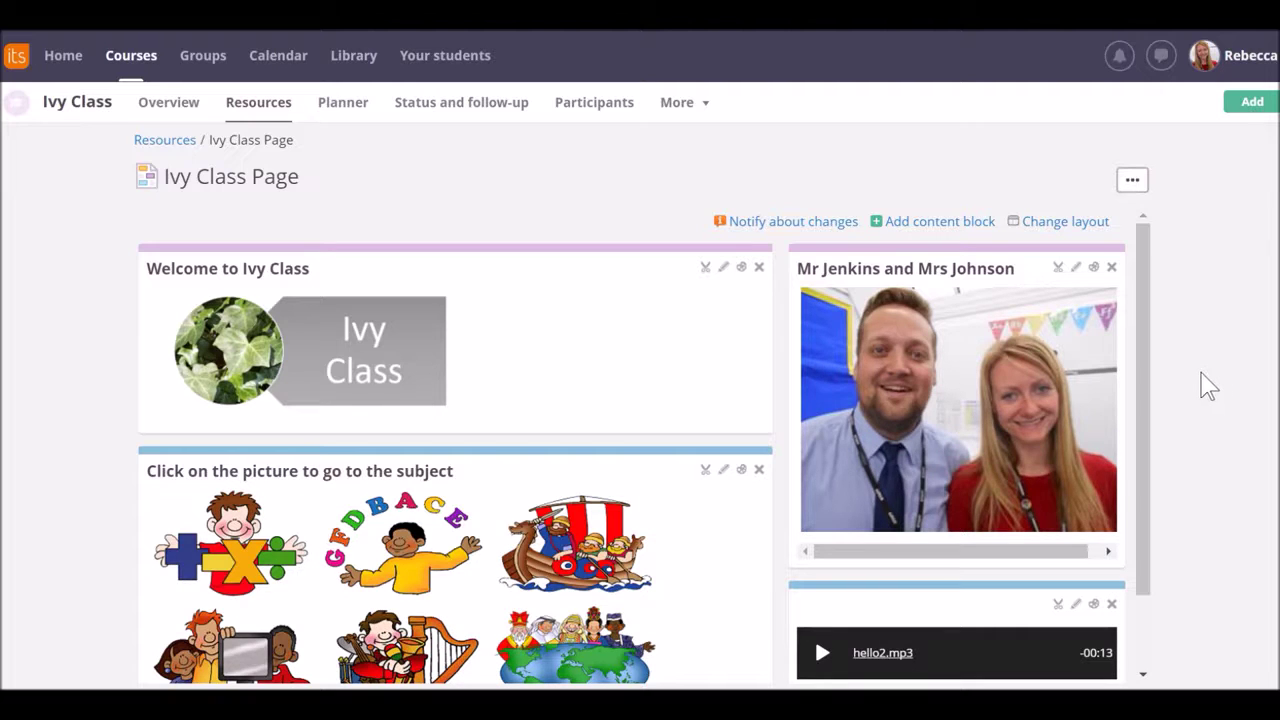
- Upload the The_Magic_Box presentation from the computer's The Magic Box folder into the English folder of the Ivy Class resources
left_click(260, 108)
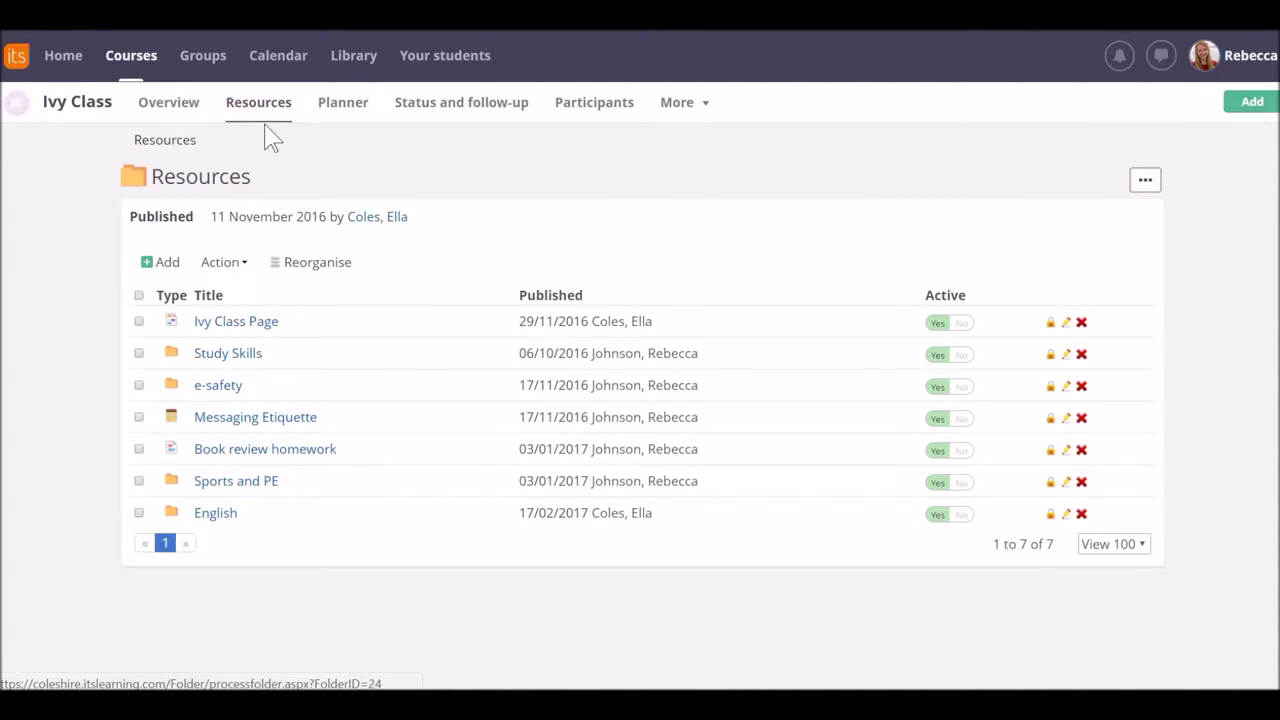
left_click(218, 520)
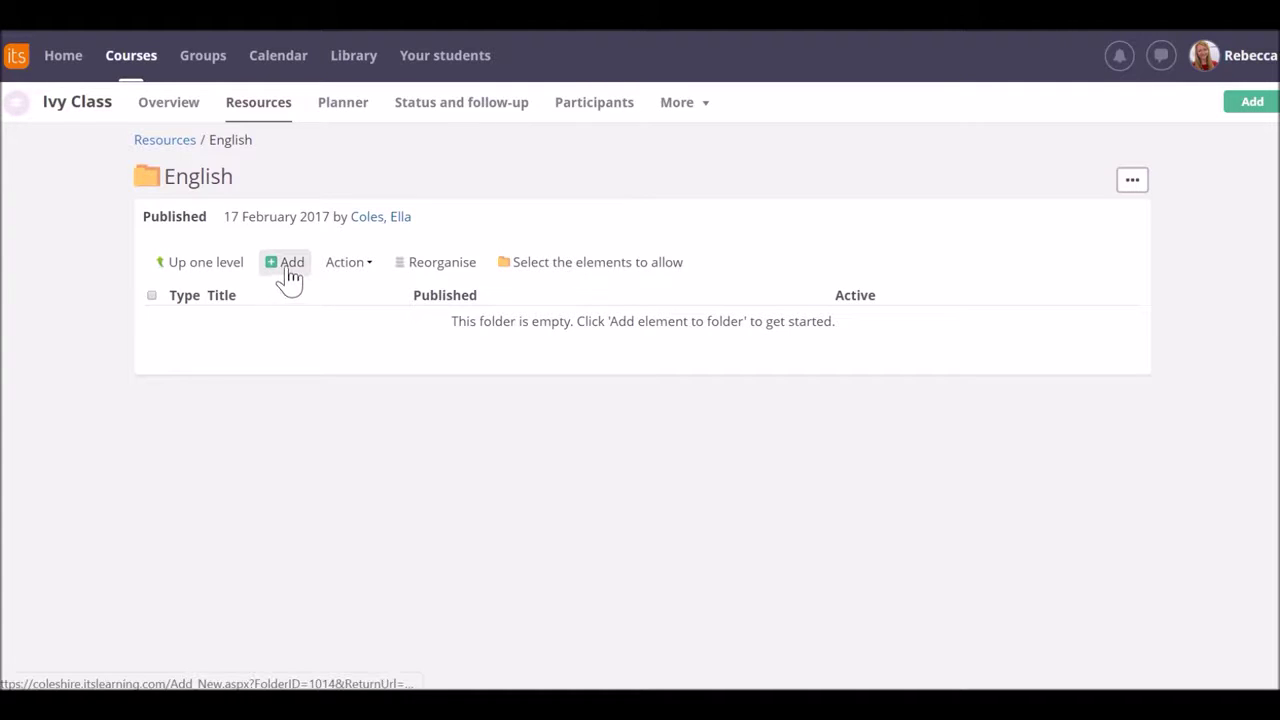
left_click(289, 281)
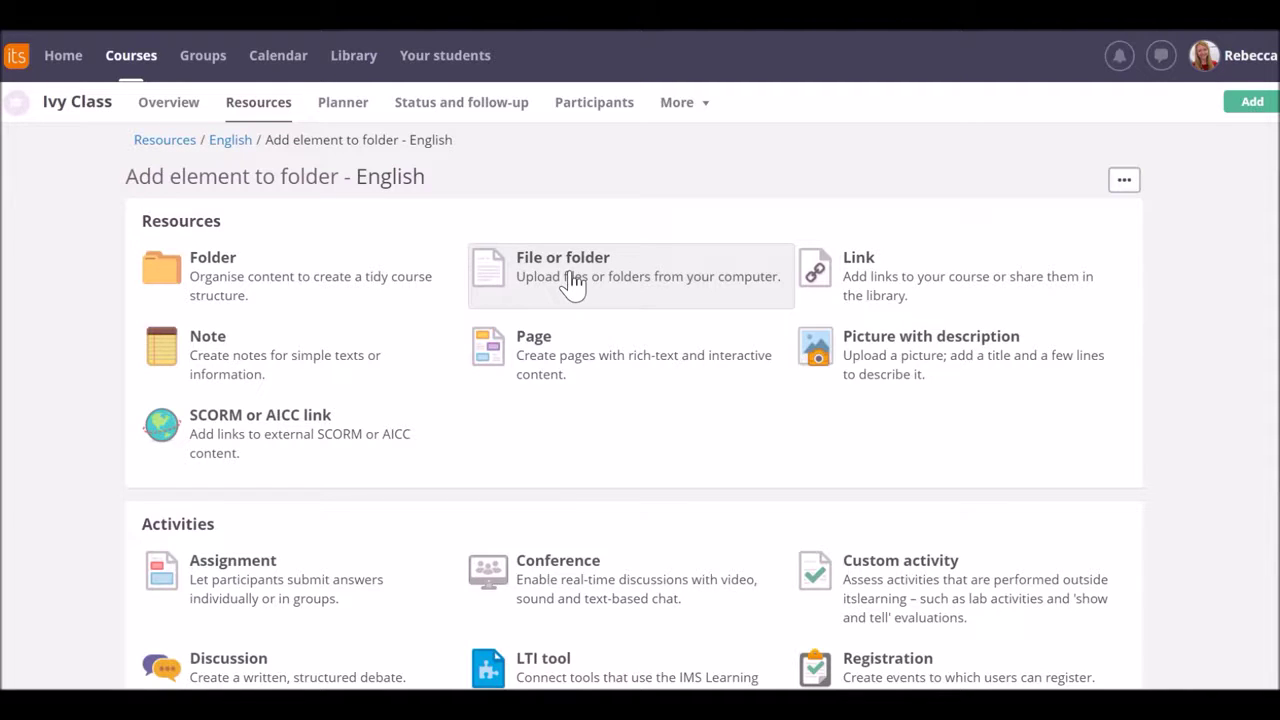
left_click(572, 274)
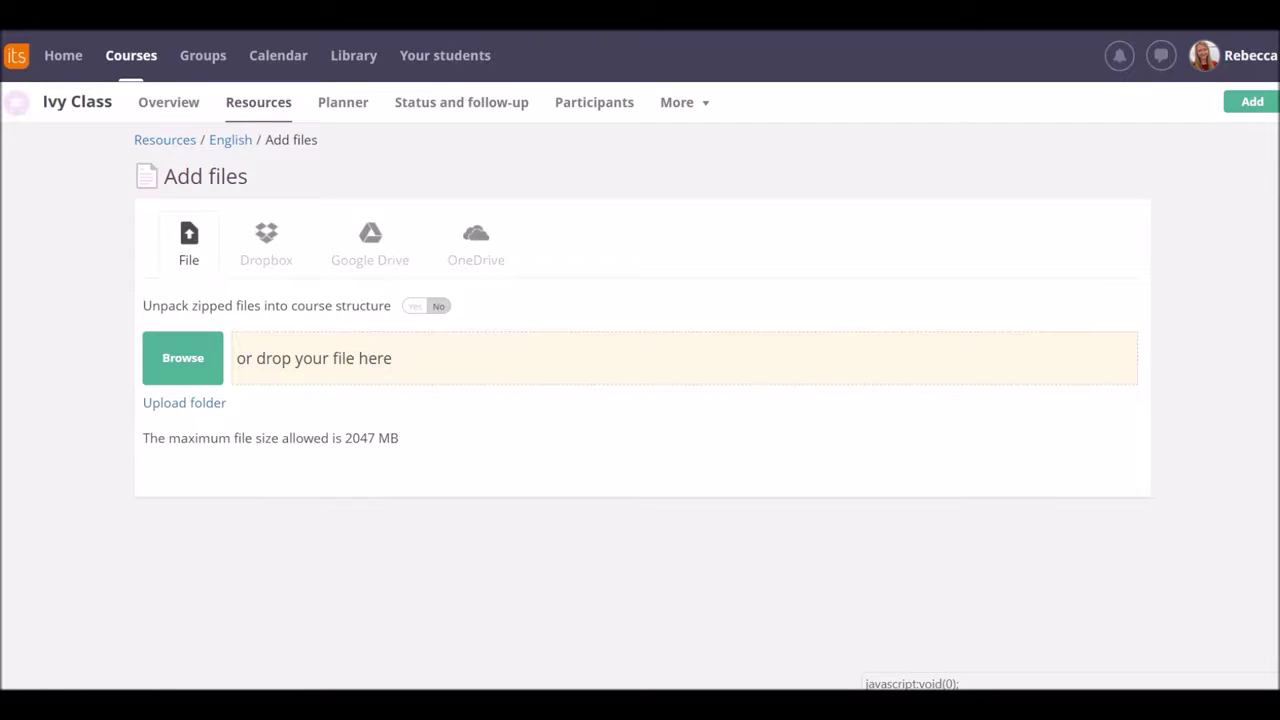
mouse_move(166, 686)
left_click(166, 686)
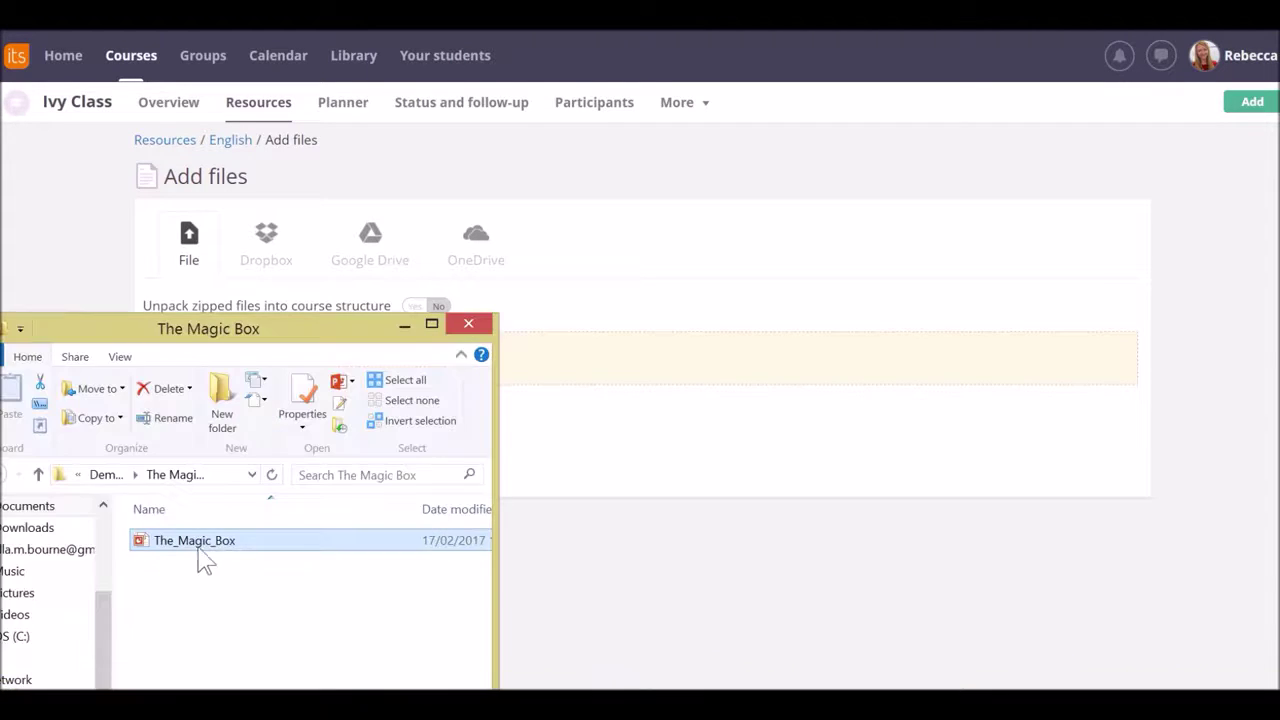
left_click_drag(214, 554, 640, 378)
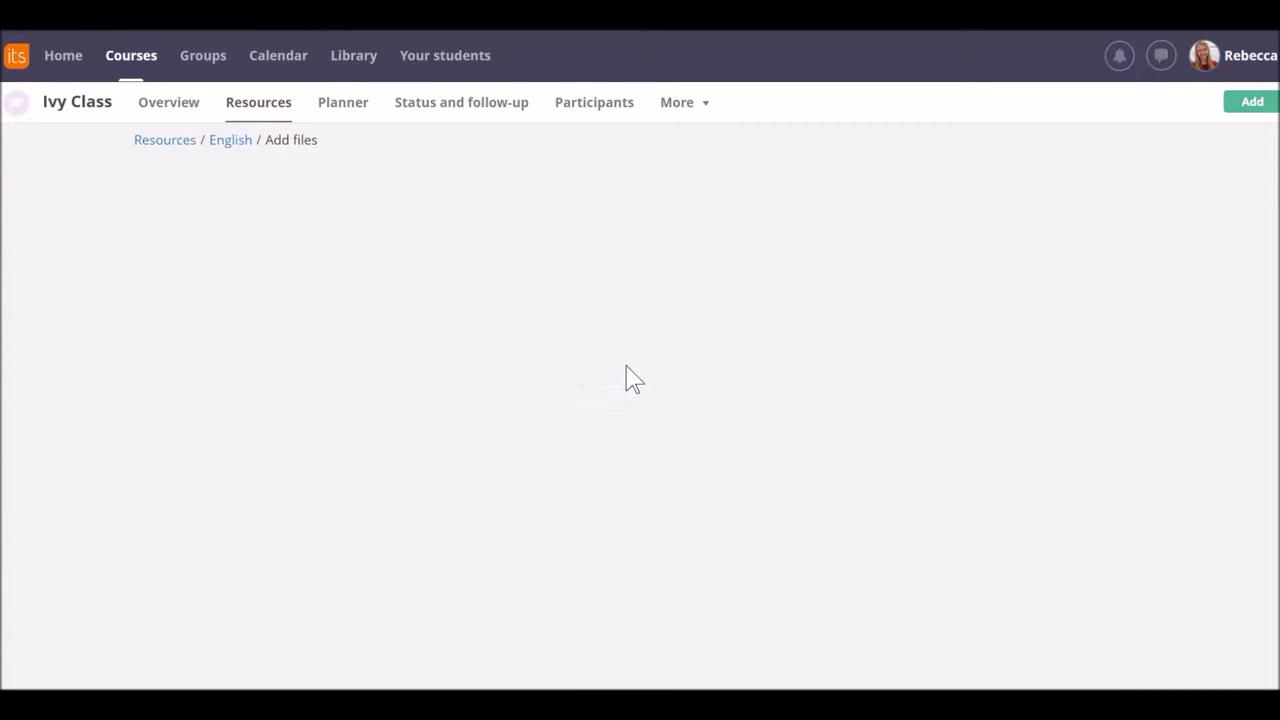
- Retitle the uploaded presentation as The Magic Box and save it
scroll(630, 378, "down", 1)
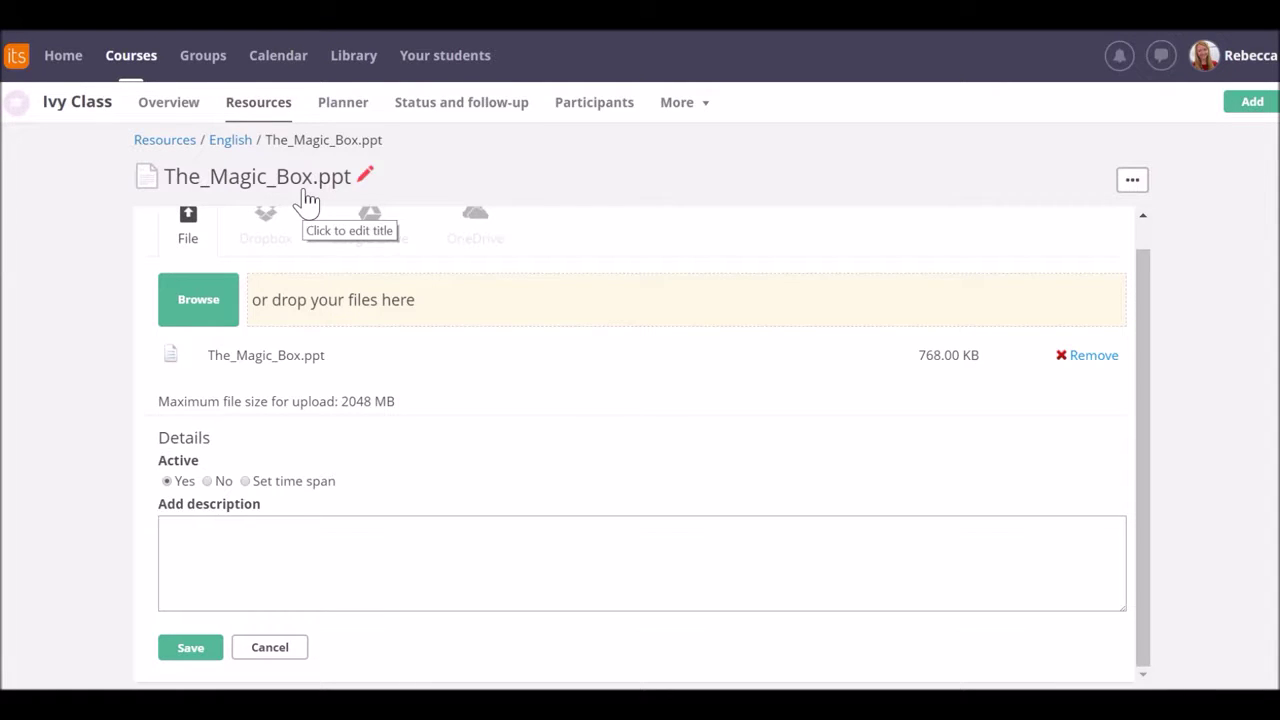
left_click(366, 180)
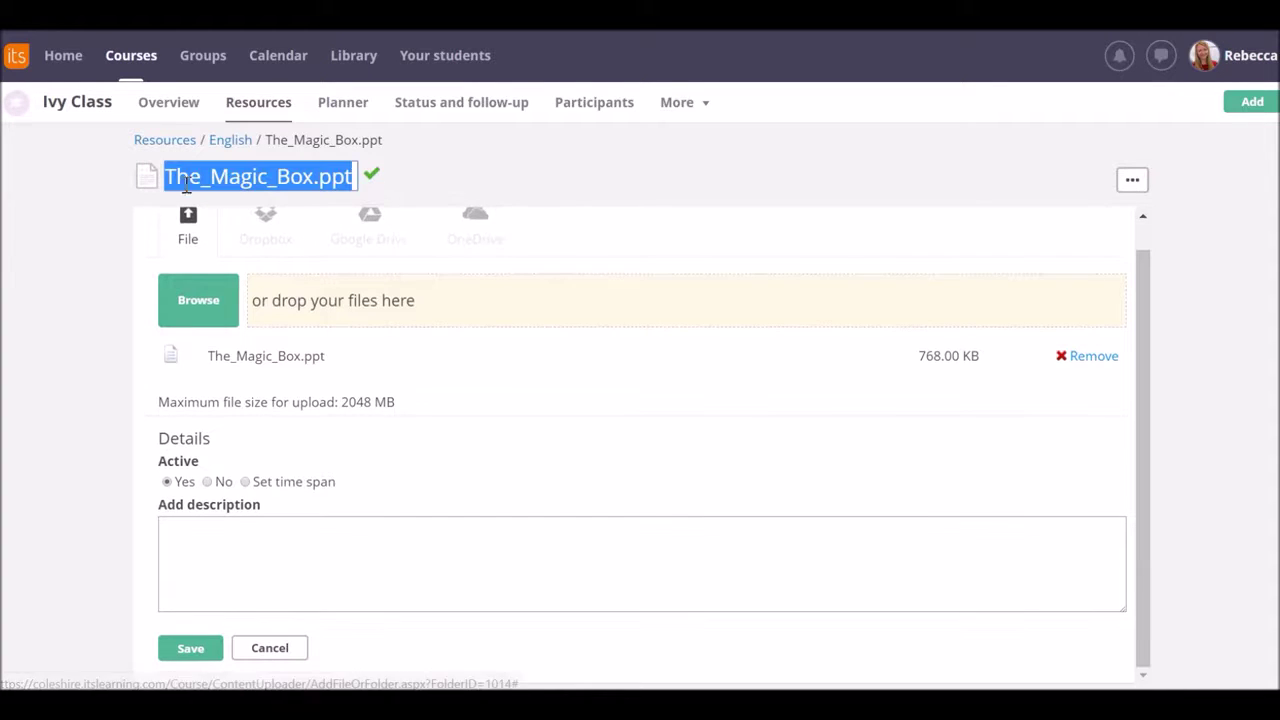
left_click(218, 180)
key("BackSpace")
left_click(278, 180)
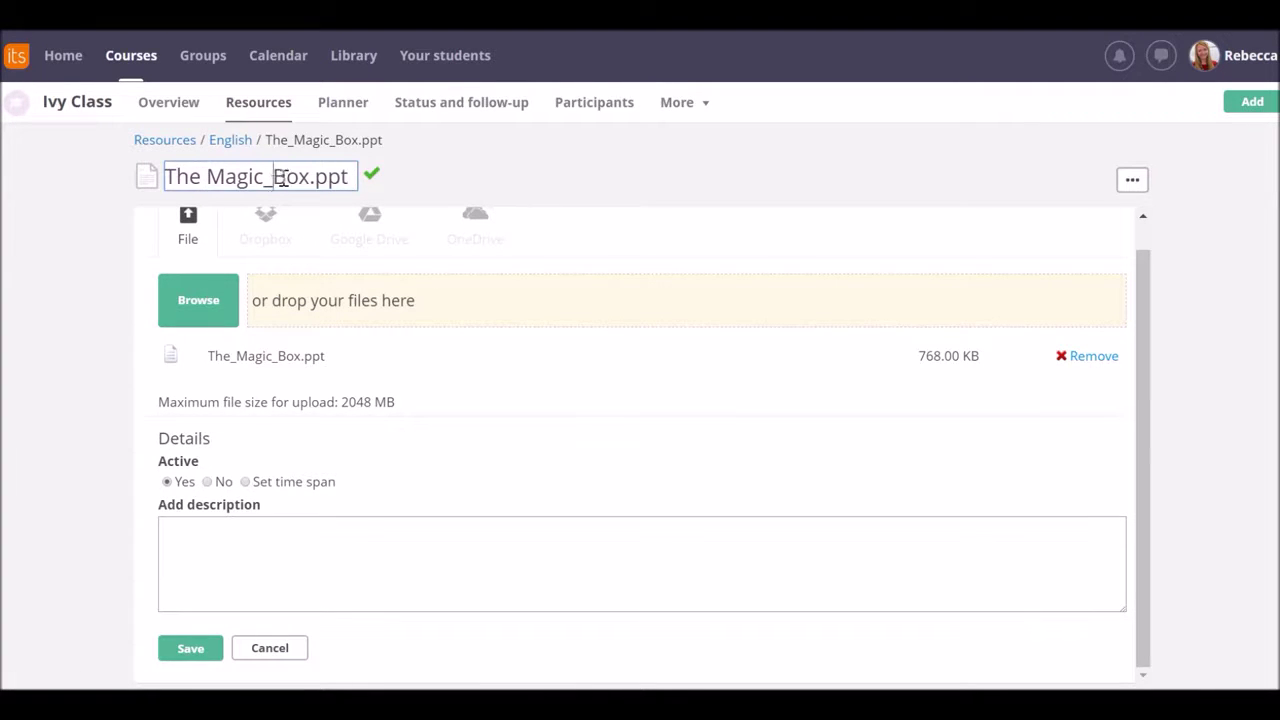
key("BackSpace")
key("BackSpace")
key("BackSpace")
key("BackSpace")
key("BackSpace")
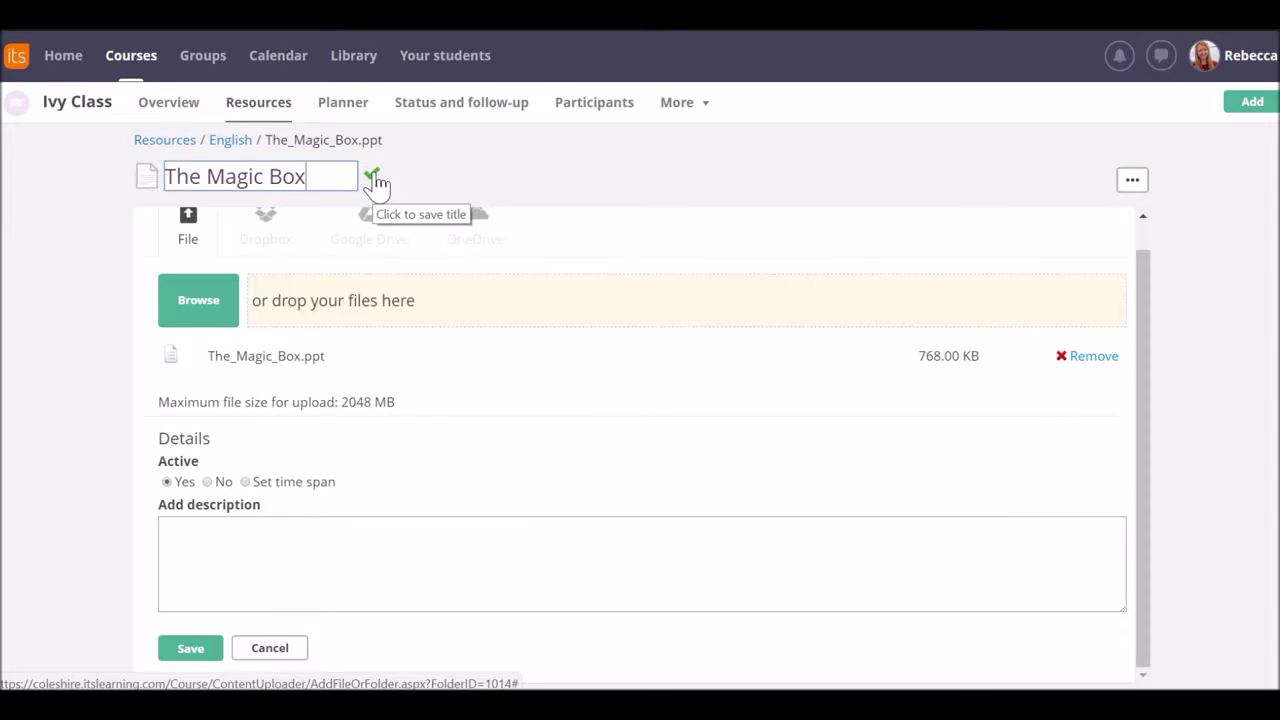
left_click(372, 180)
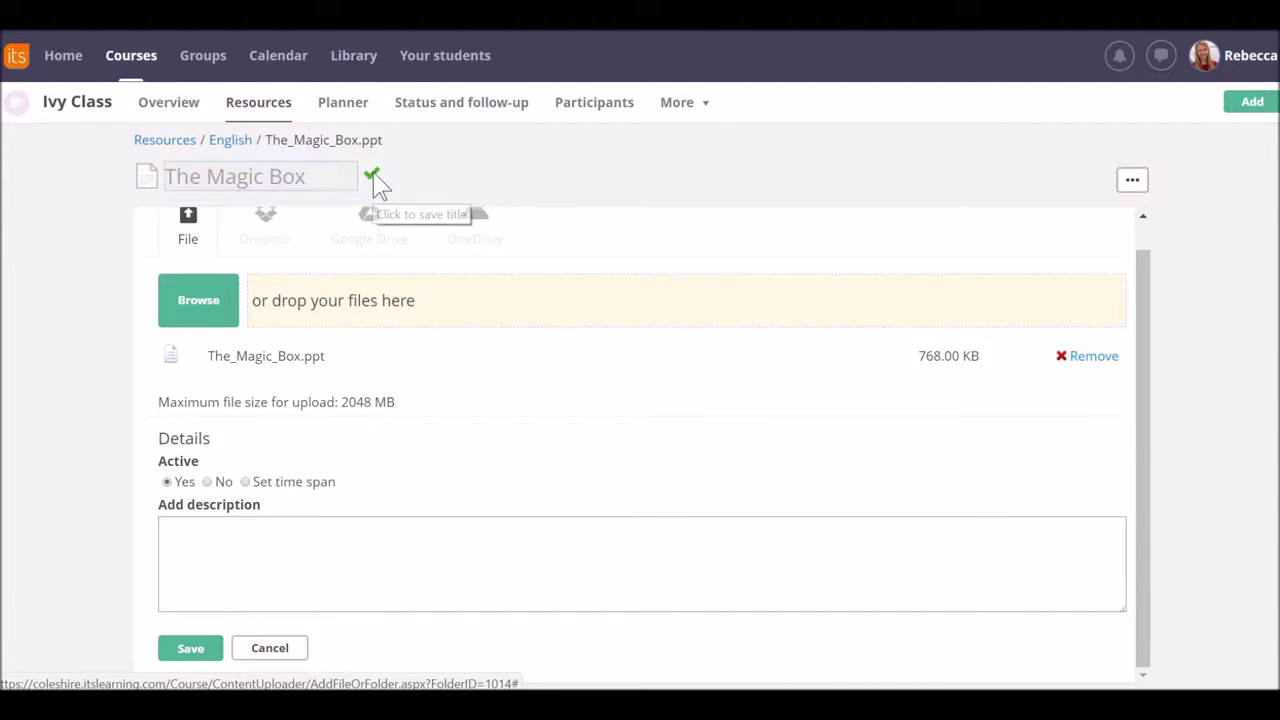
left_click(190, 650)
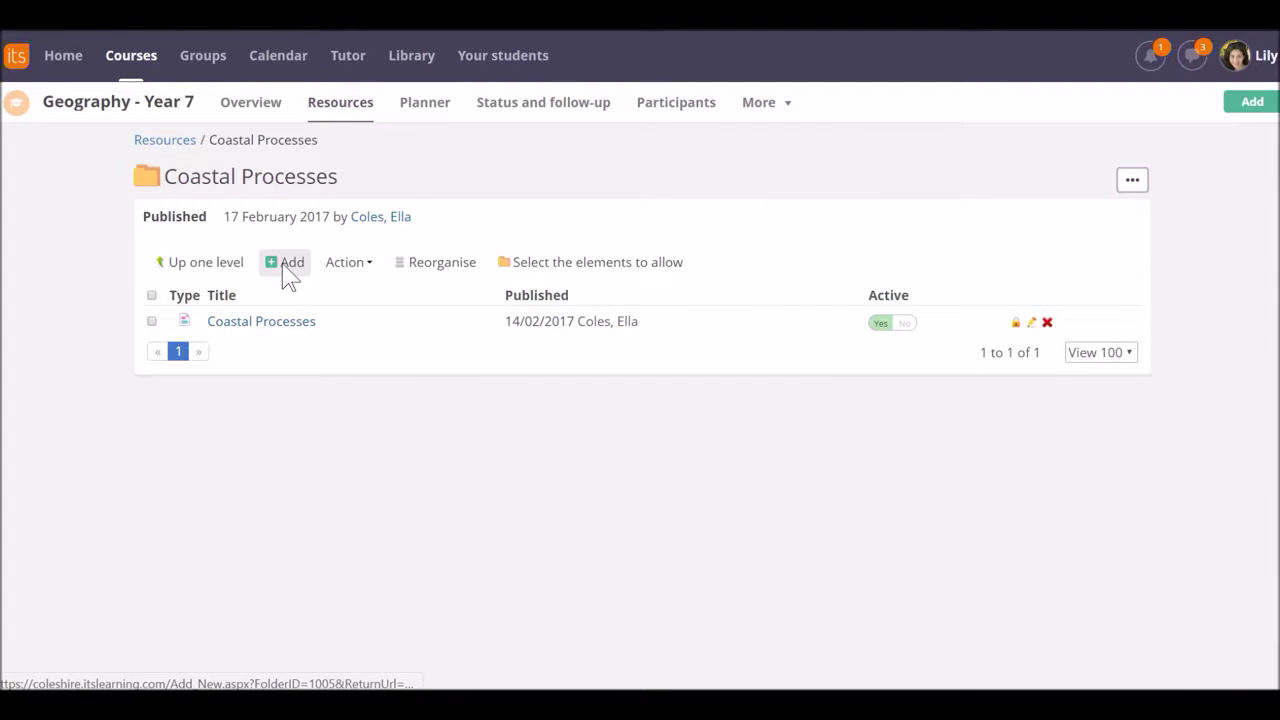
- Start a file upload in the Coastal Processes folder with unpacking of zipped files into the course structure enabled
left_click(284, 263)
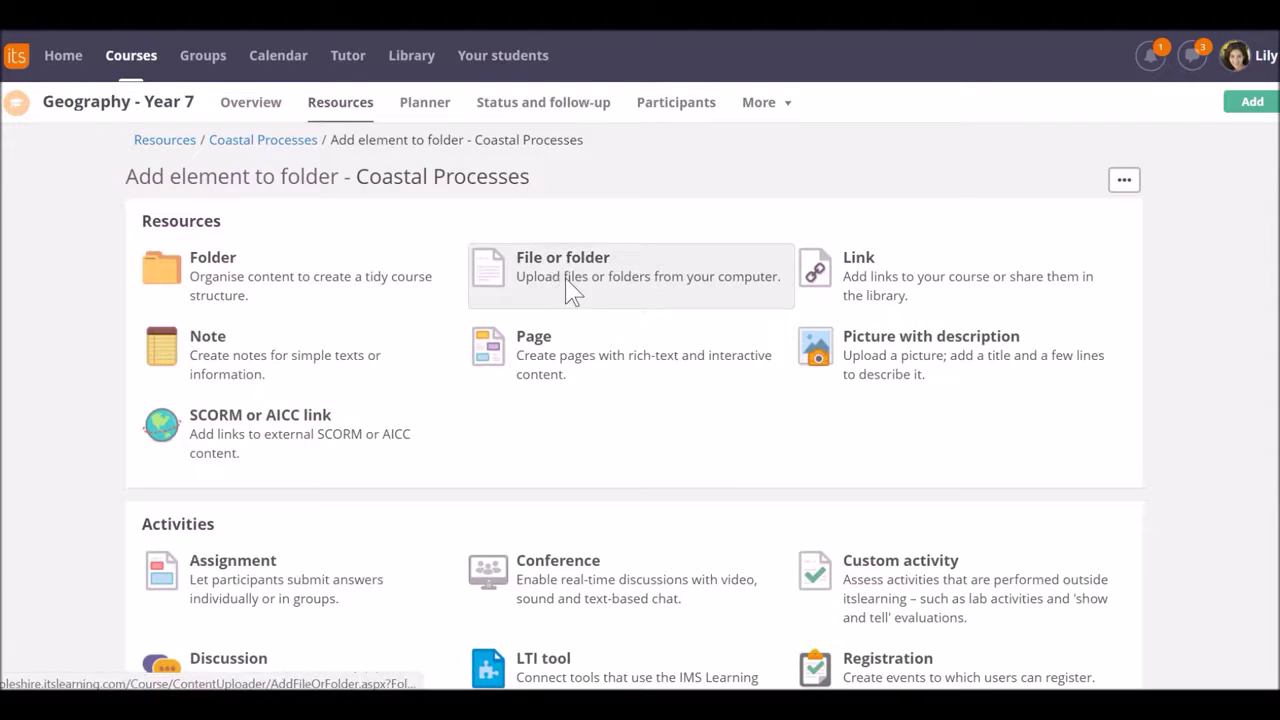
left_click(572, 290)
left_click(440, 310)
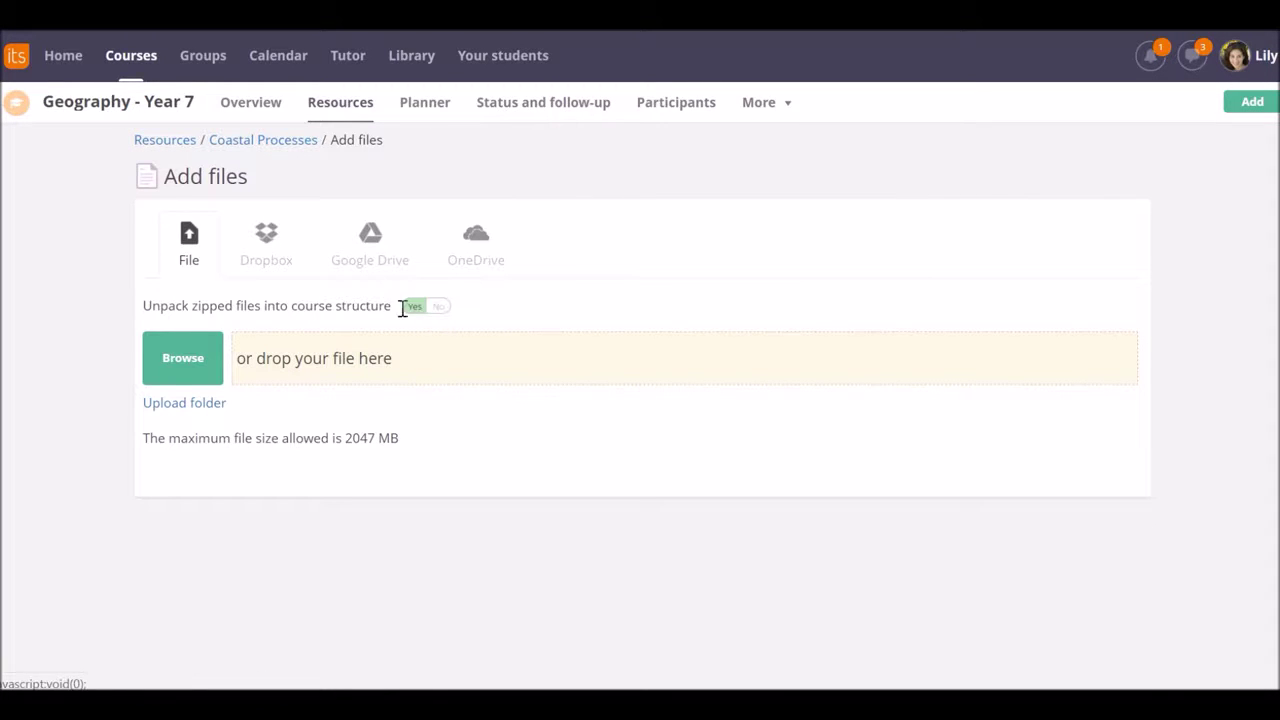
- Upload the coastal erosion zip file and reopen the Coastal Processes folder from the course resources
left_click(173, 355)
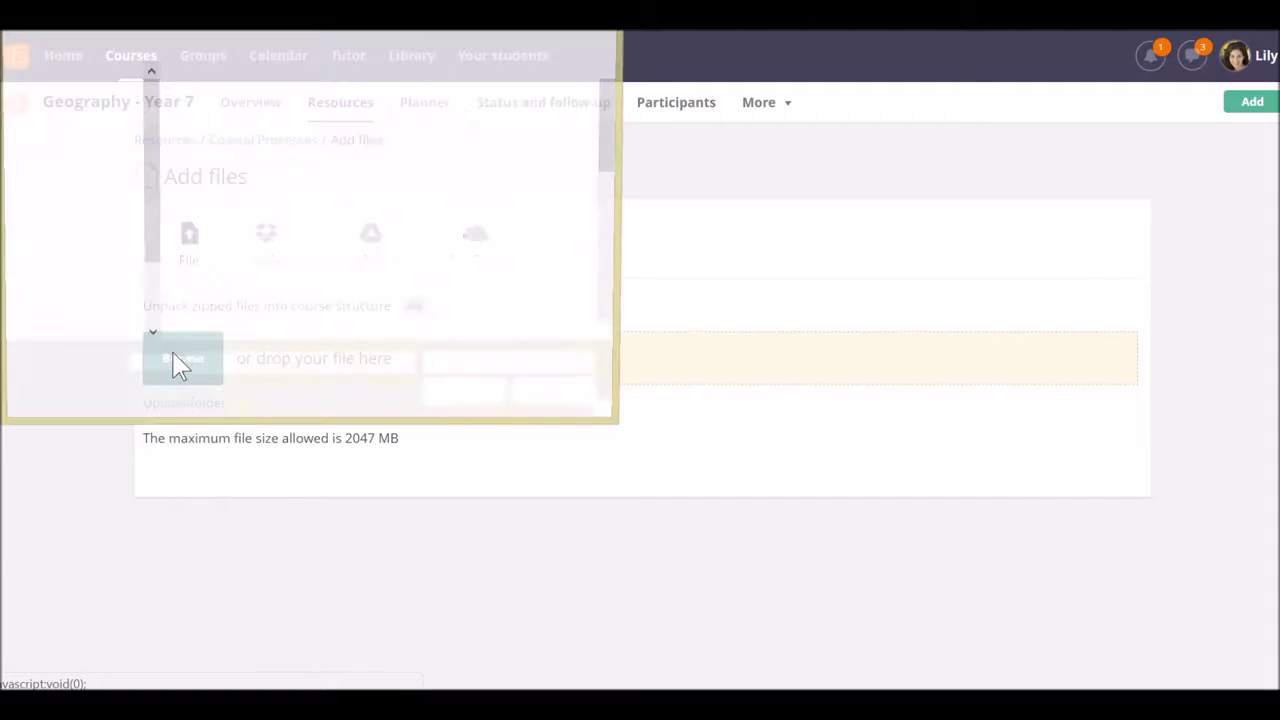
scroll(601, 215, "down", 2)
left_click_drag(607, 225, 603, 251)
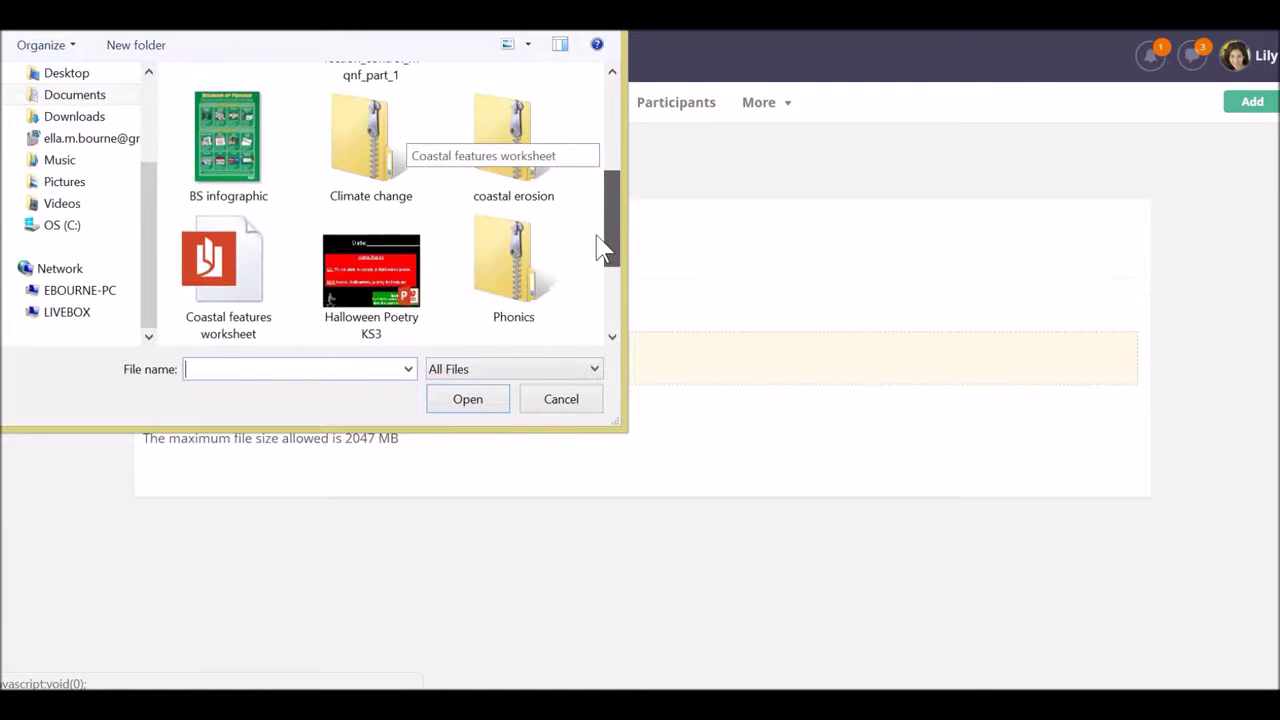
left_click(510, 133)
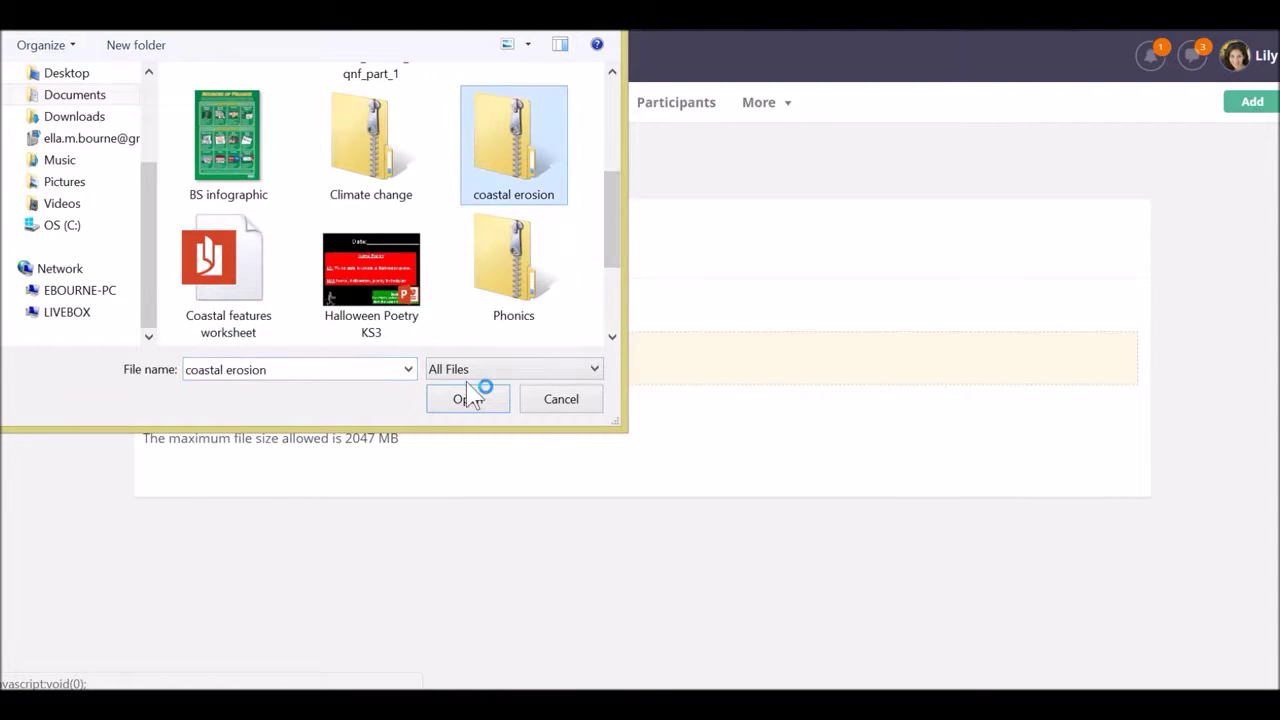
left_click(450, 402)
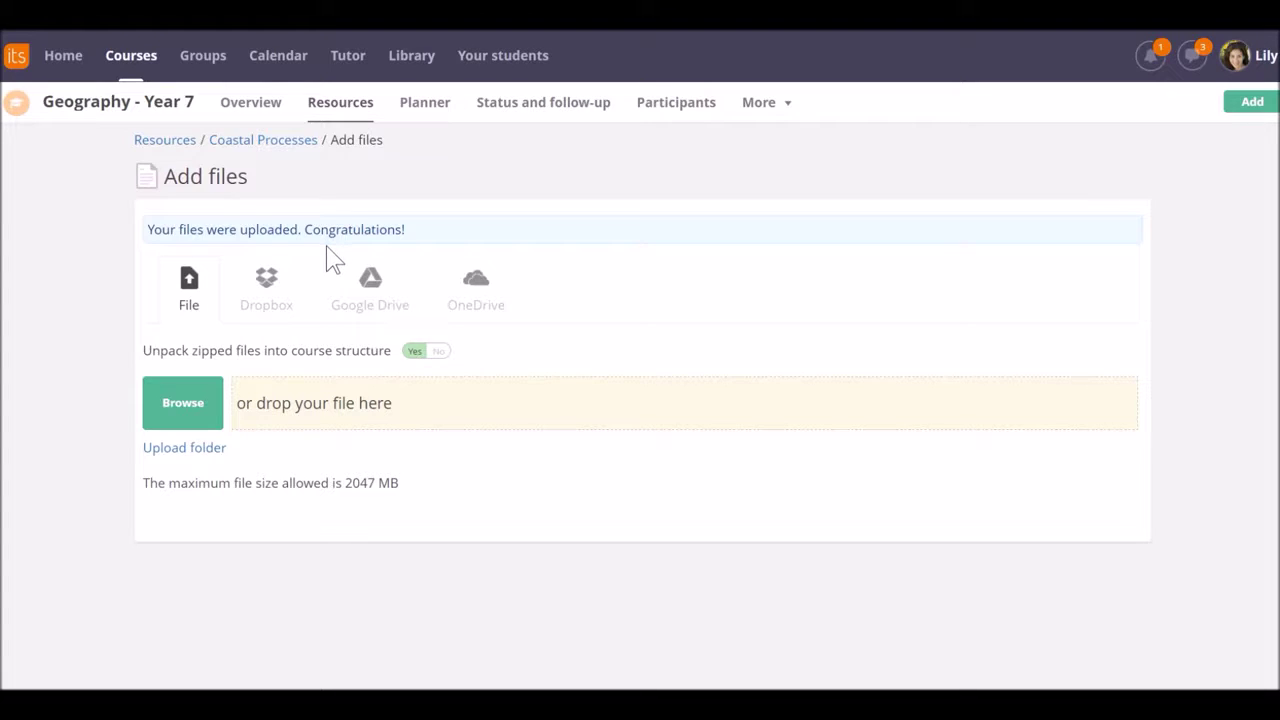
left_click(326, 118)
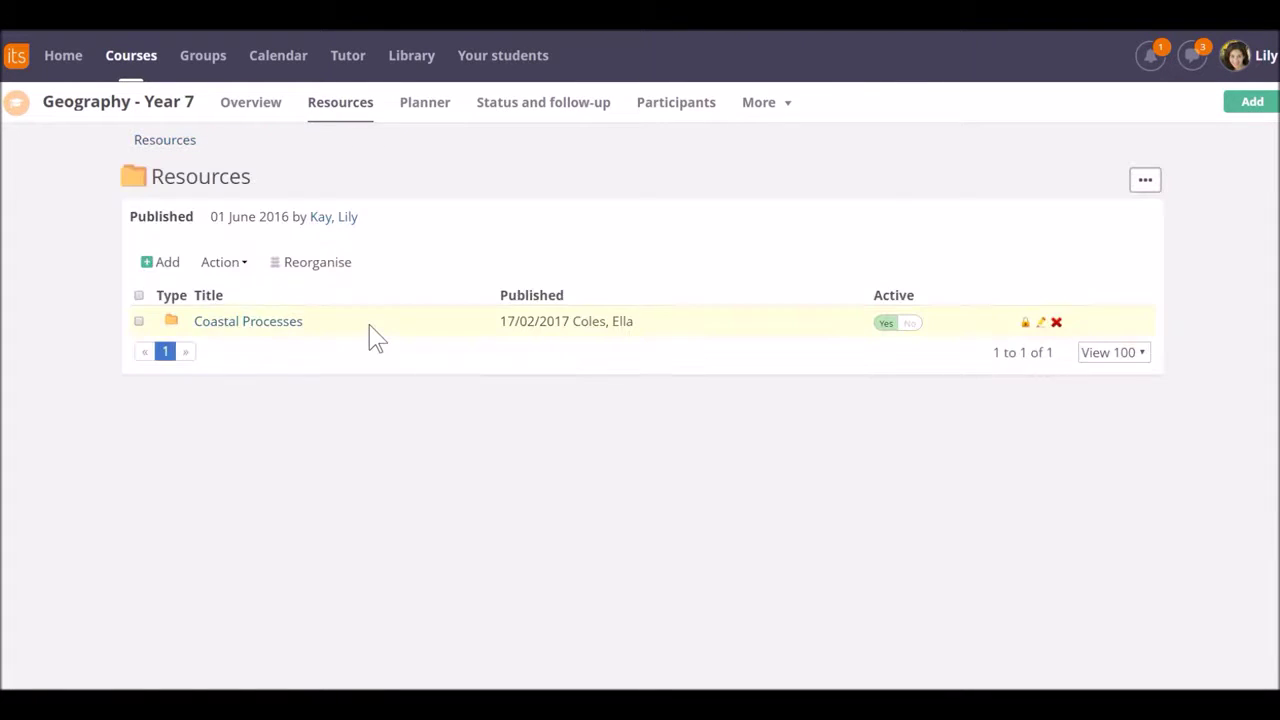
left_click(268, 324)
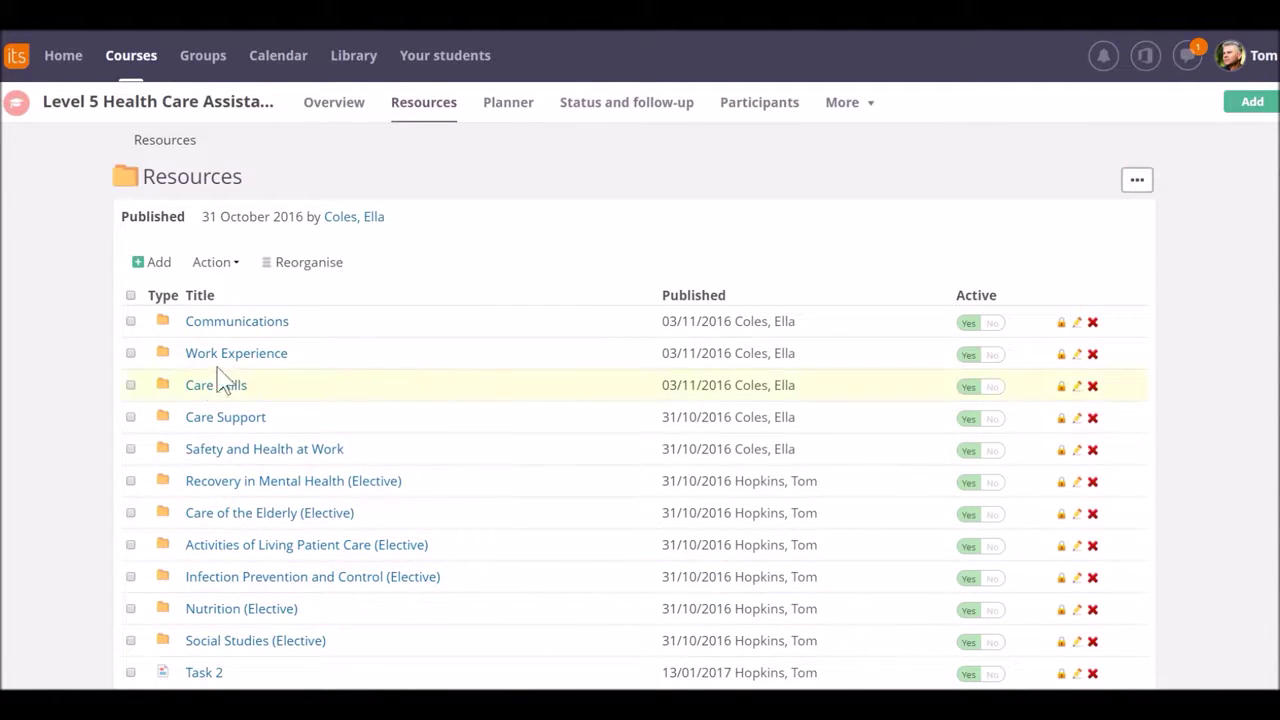
- Upload the Health and safety in the care home folder from Training > Accreditation course > Demos to the Level 5 Health Care Assistant resources
left_click(160, 263)
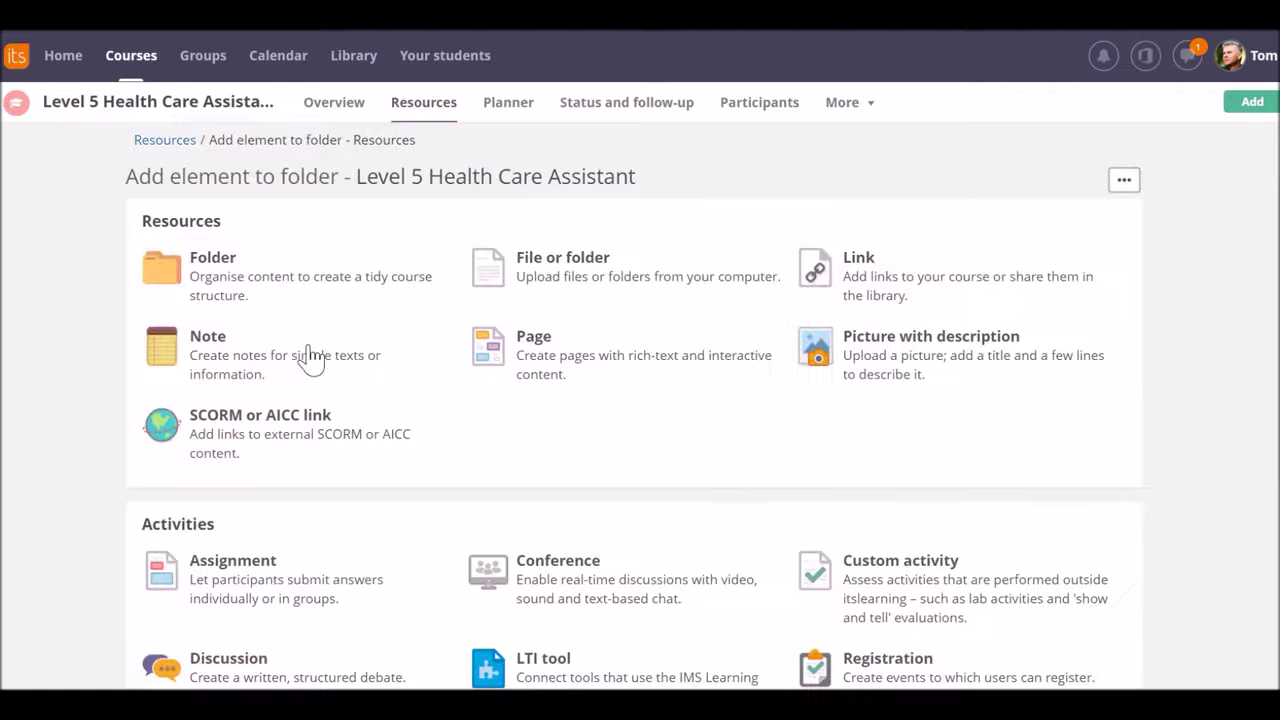
left_click(576, 282)
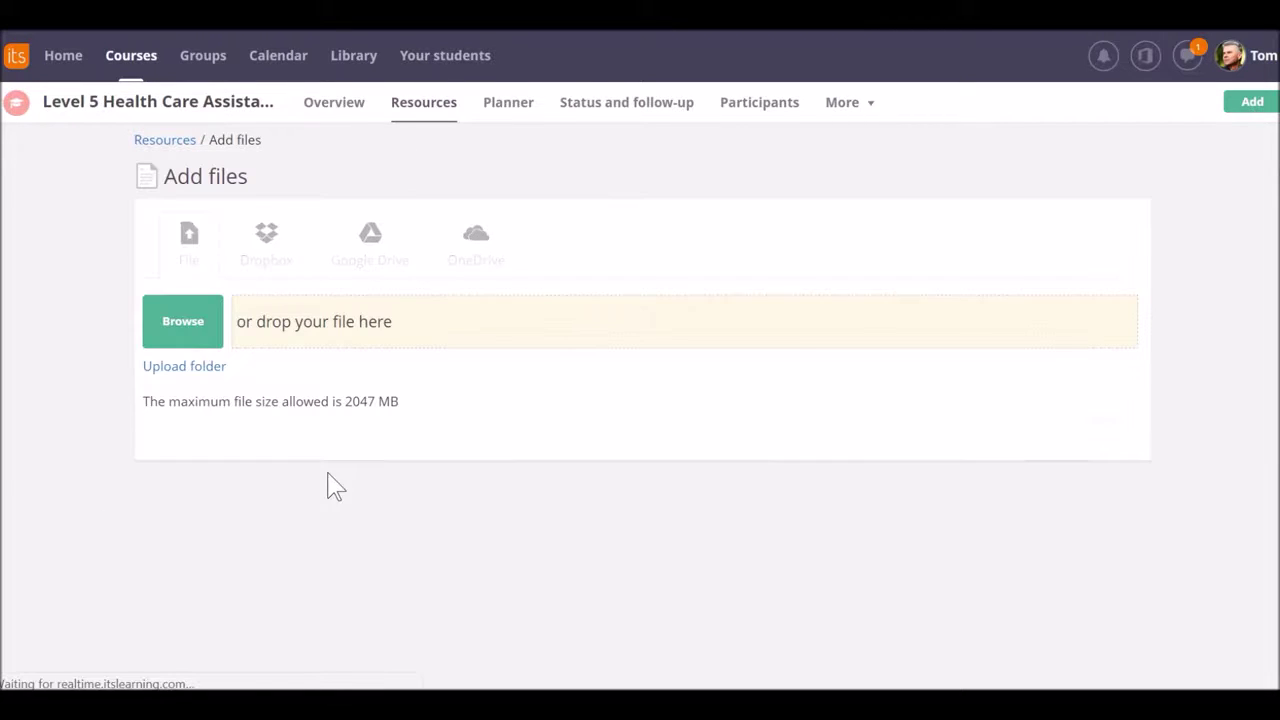
left_click(185, 369)
left_click(578, 378)
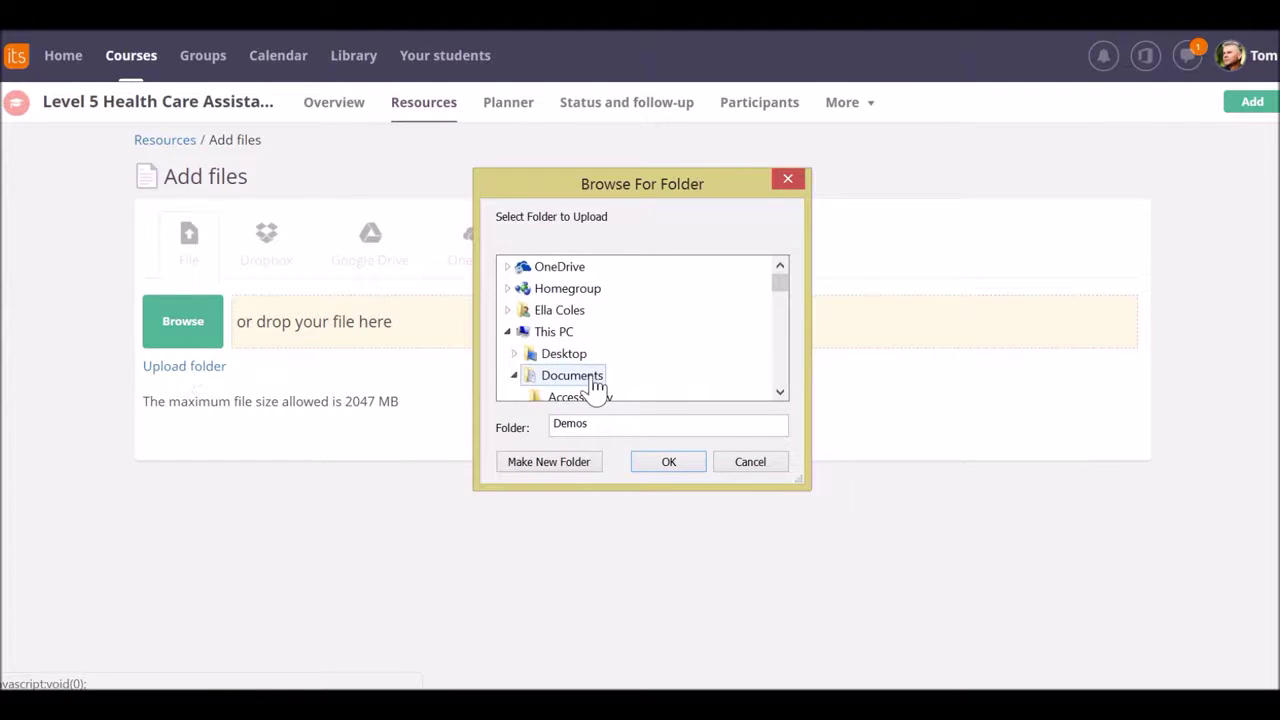
left_click_drag(778, 287, 777, 334)
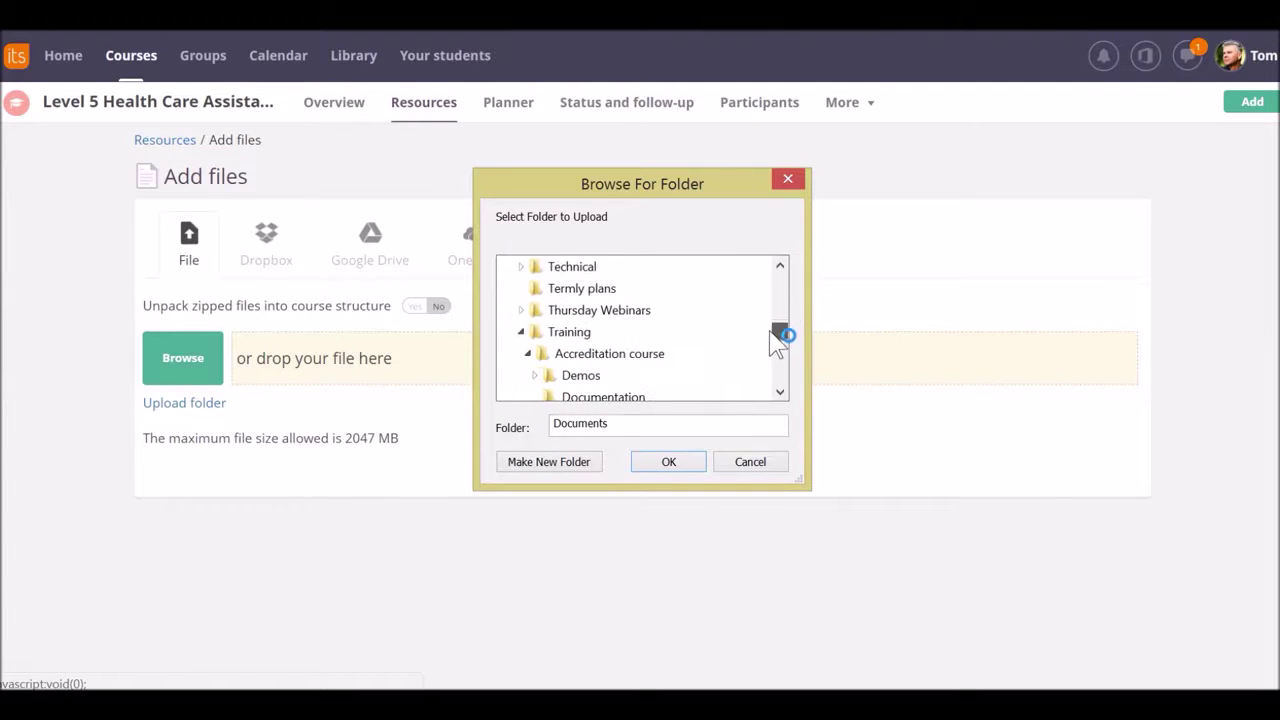
left_click(586, 334)
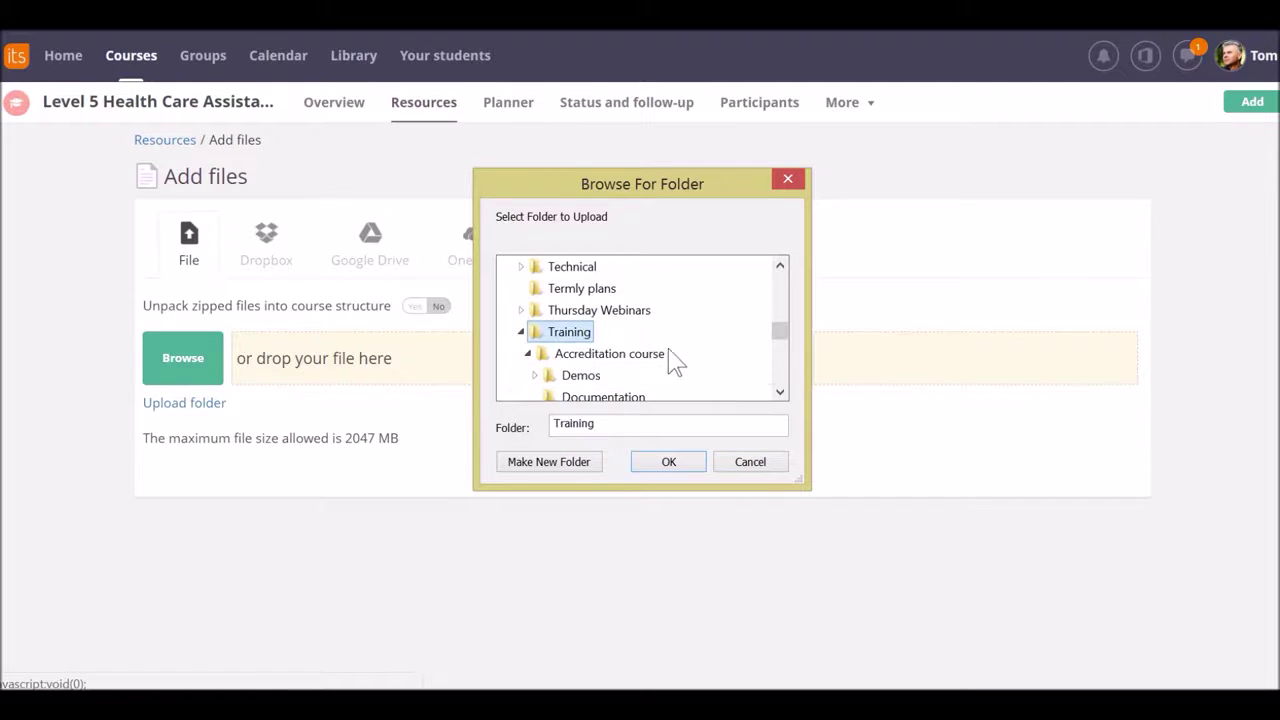
double_click(575, 375)
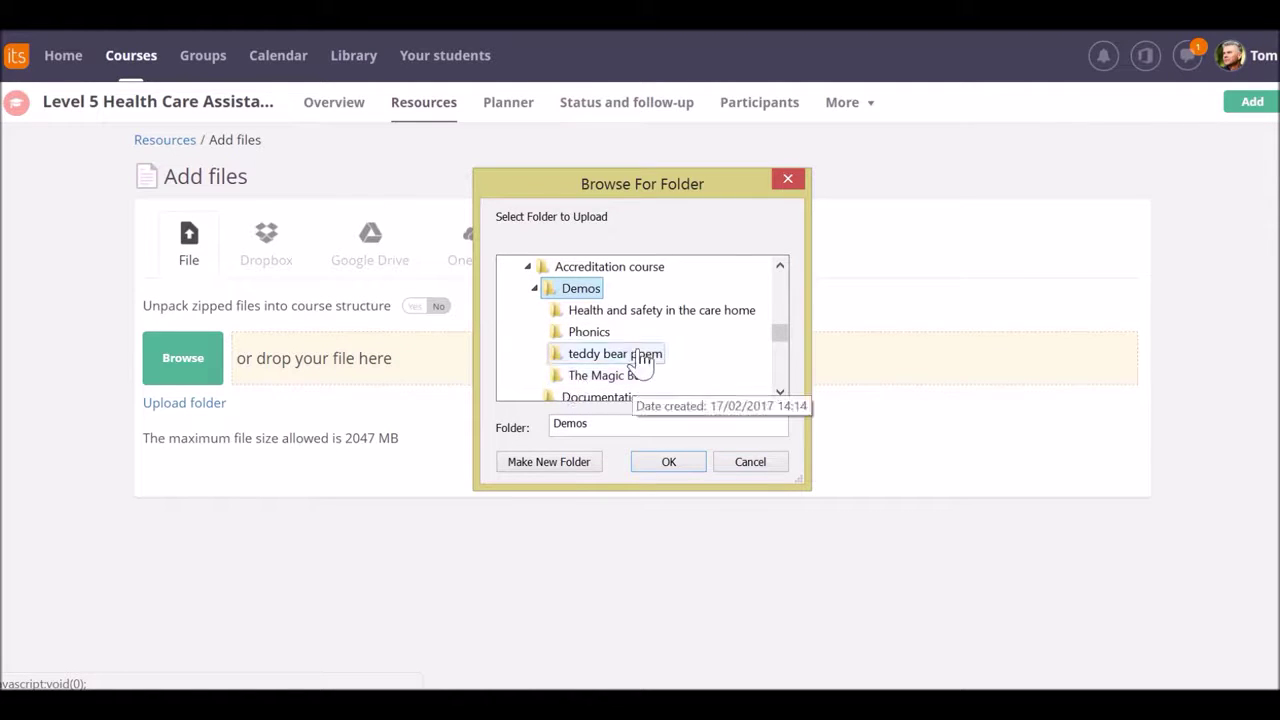
left_click(596, 312)
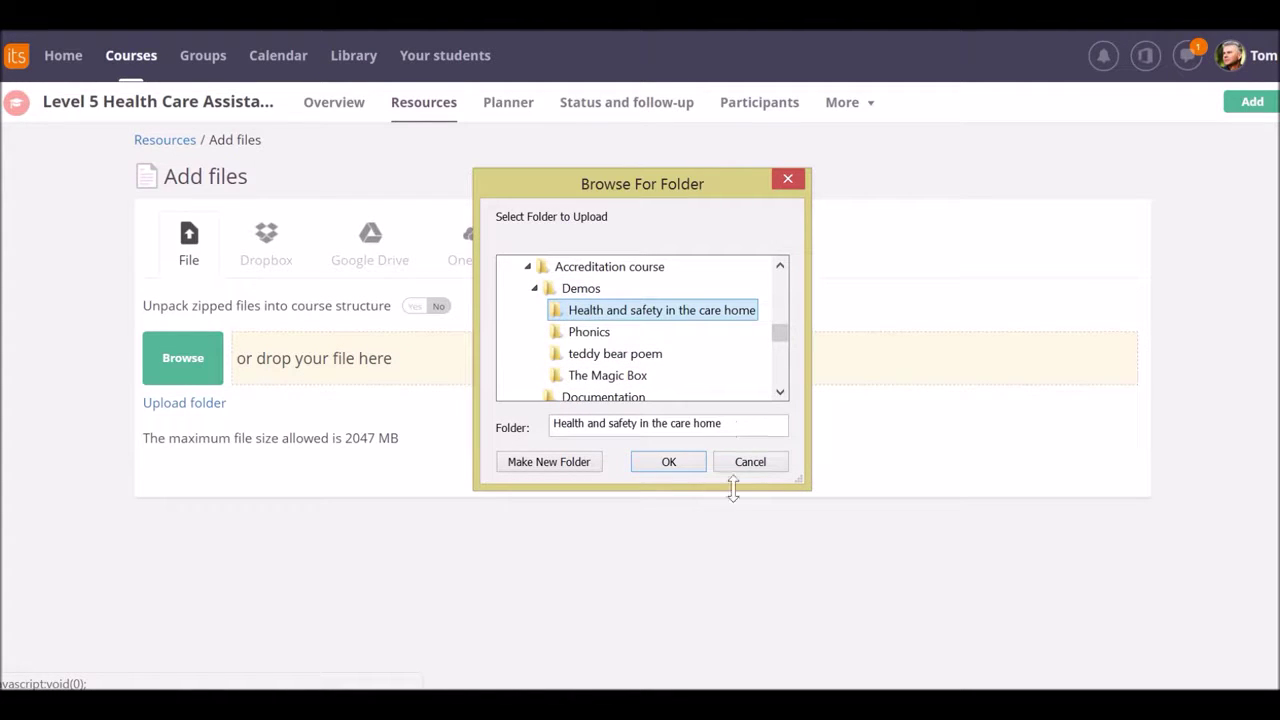
left_click(671, 466)
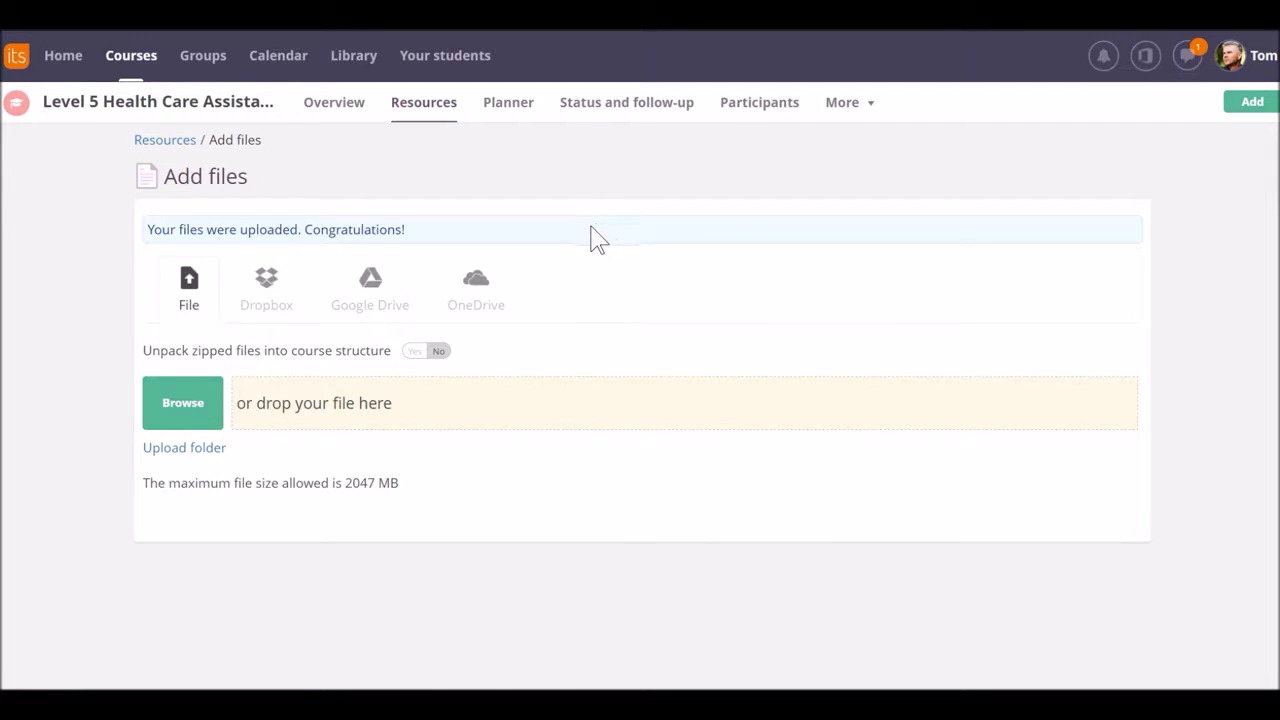
- Return to the course resources and open the uploaded Health and safety in the care home folder
left_click(428, 112)
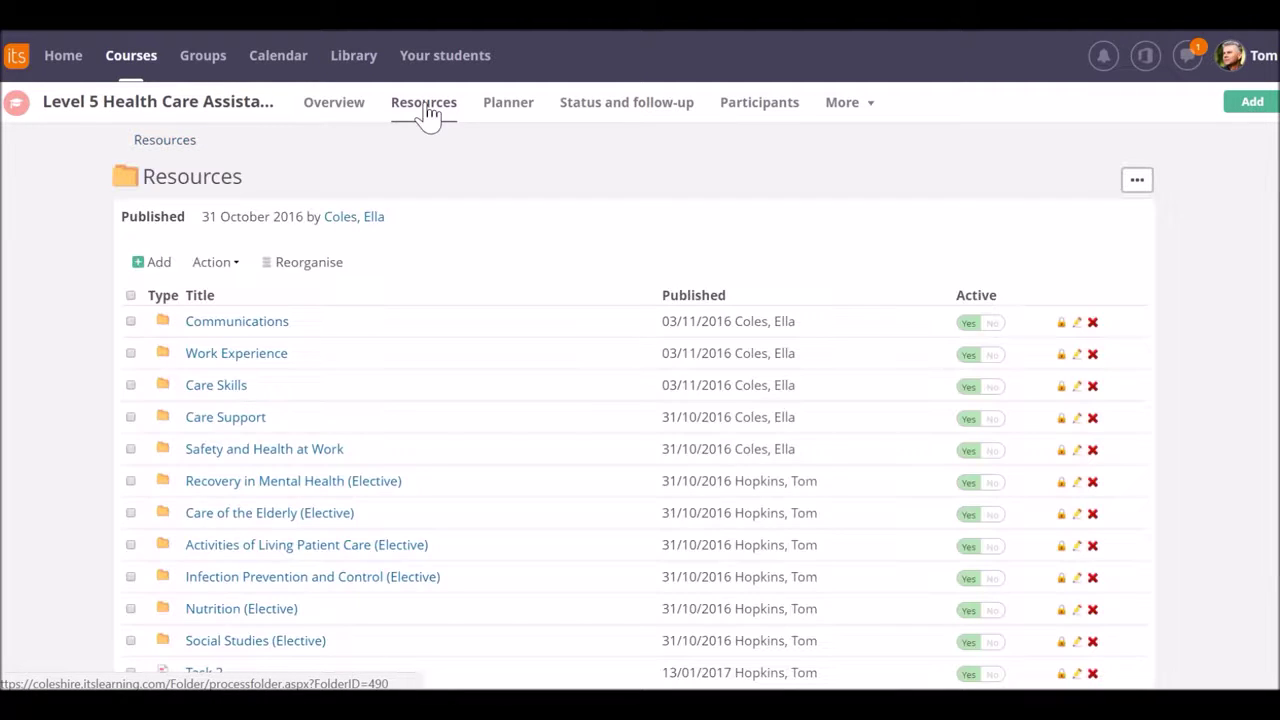
scroll(415, 371, "down", 1)
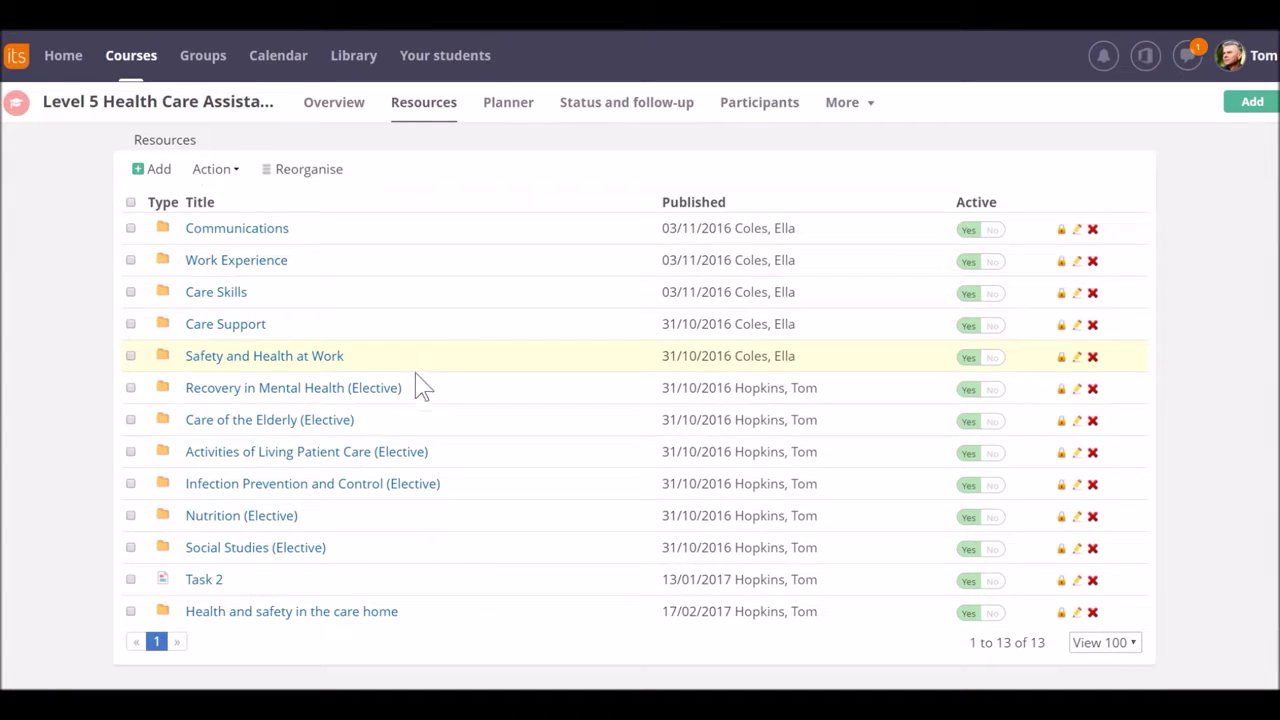
left_click(330, 620)
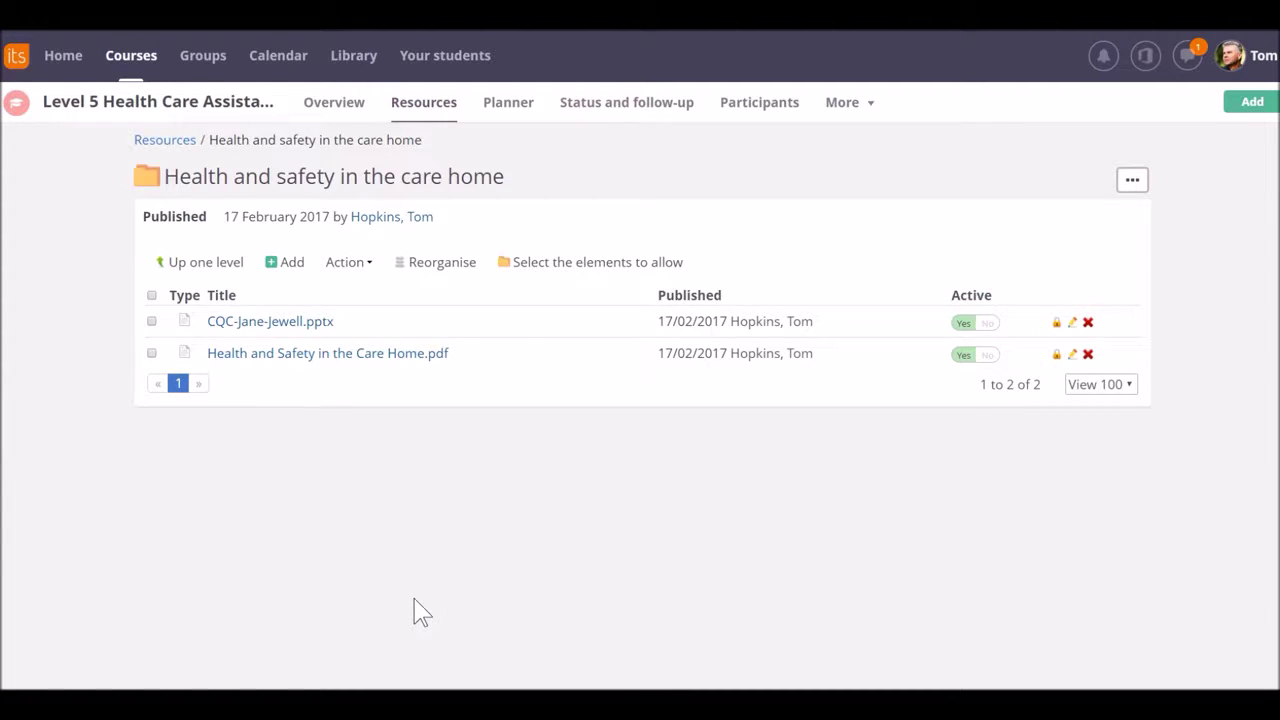
- Add Assignment Support.docx from OneDrive to the Health and safety in the care home folder and save it as active
left_click(297, 263)
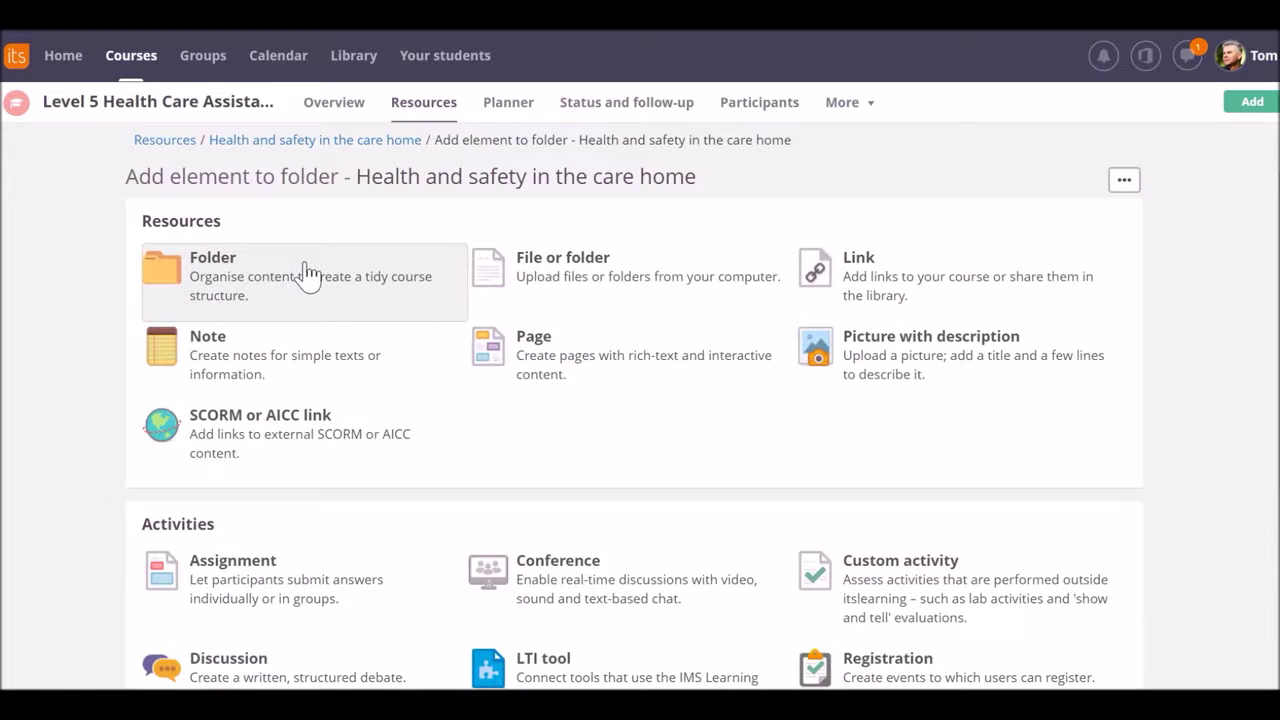
left_click(578, 272)
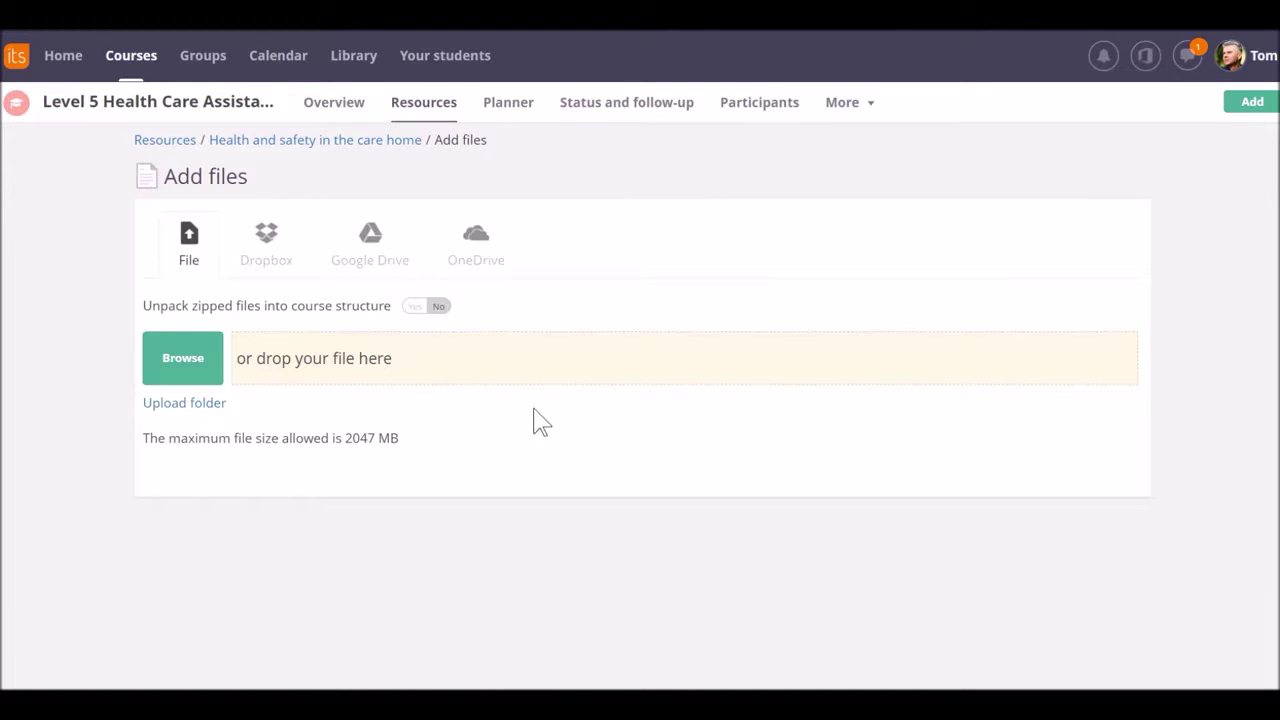
left_click(473, 243)
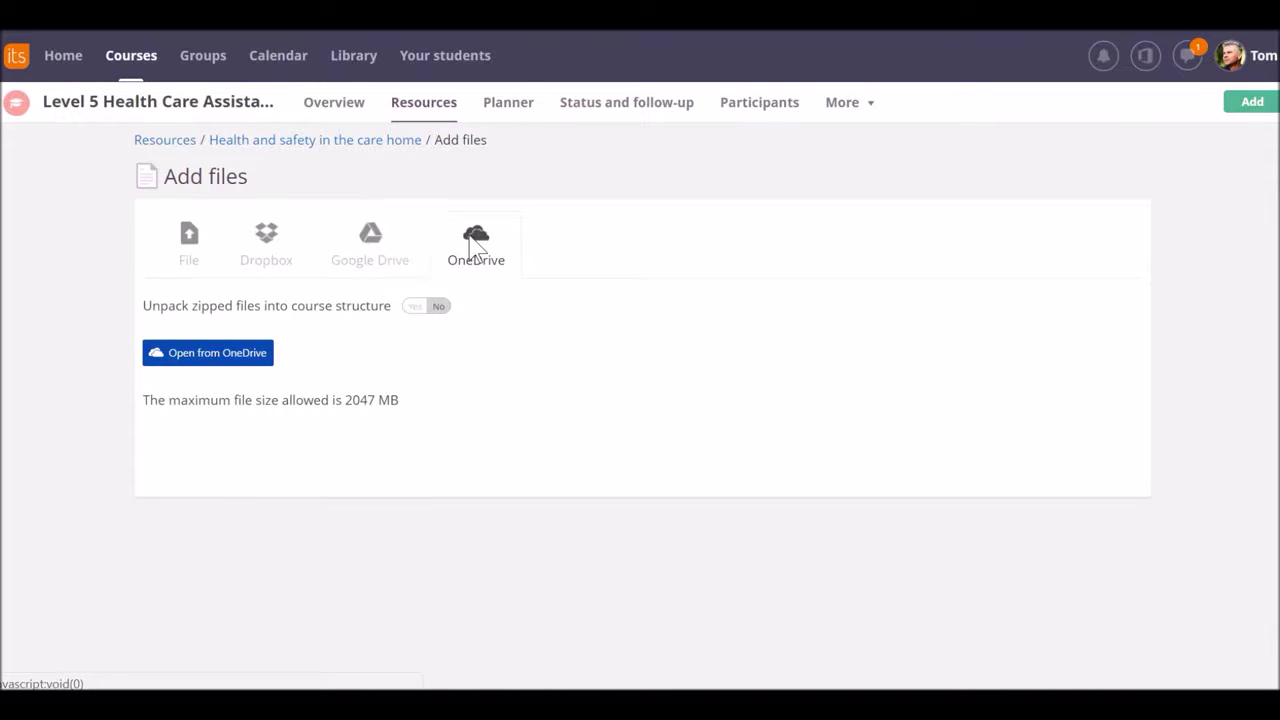
left_click(204, 360)
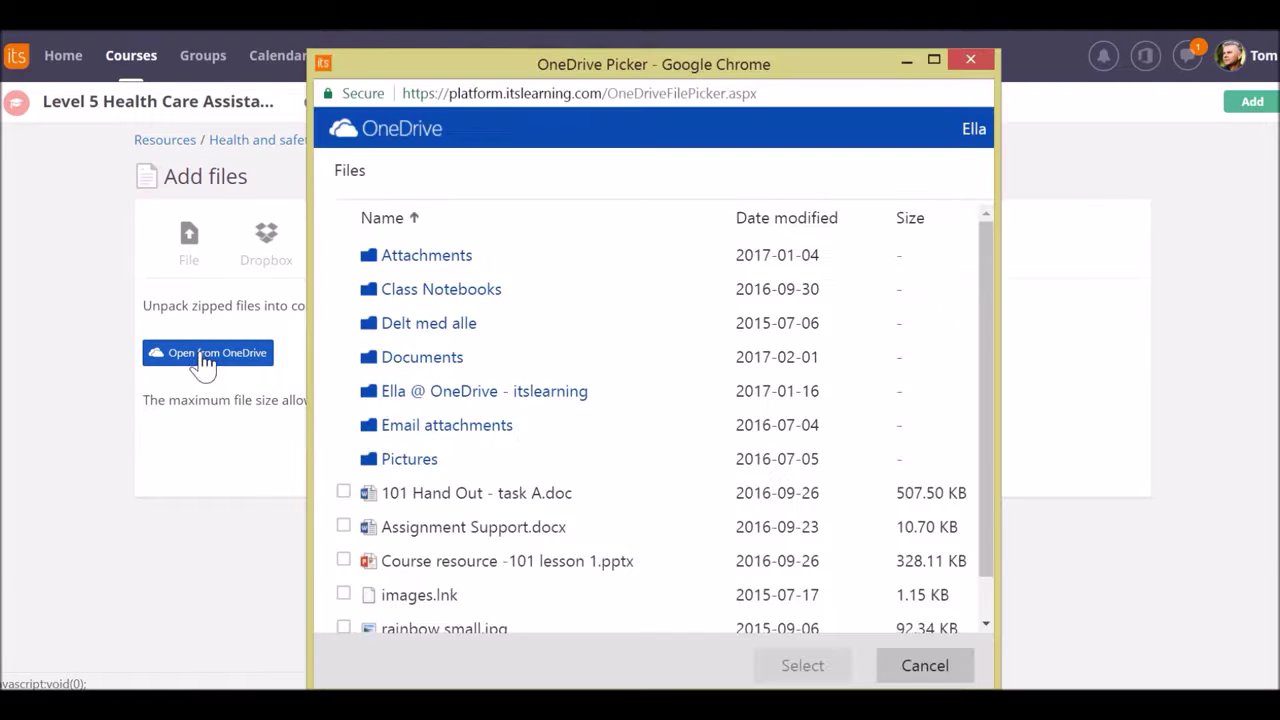
scroll(466, 386, "down", 1)
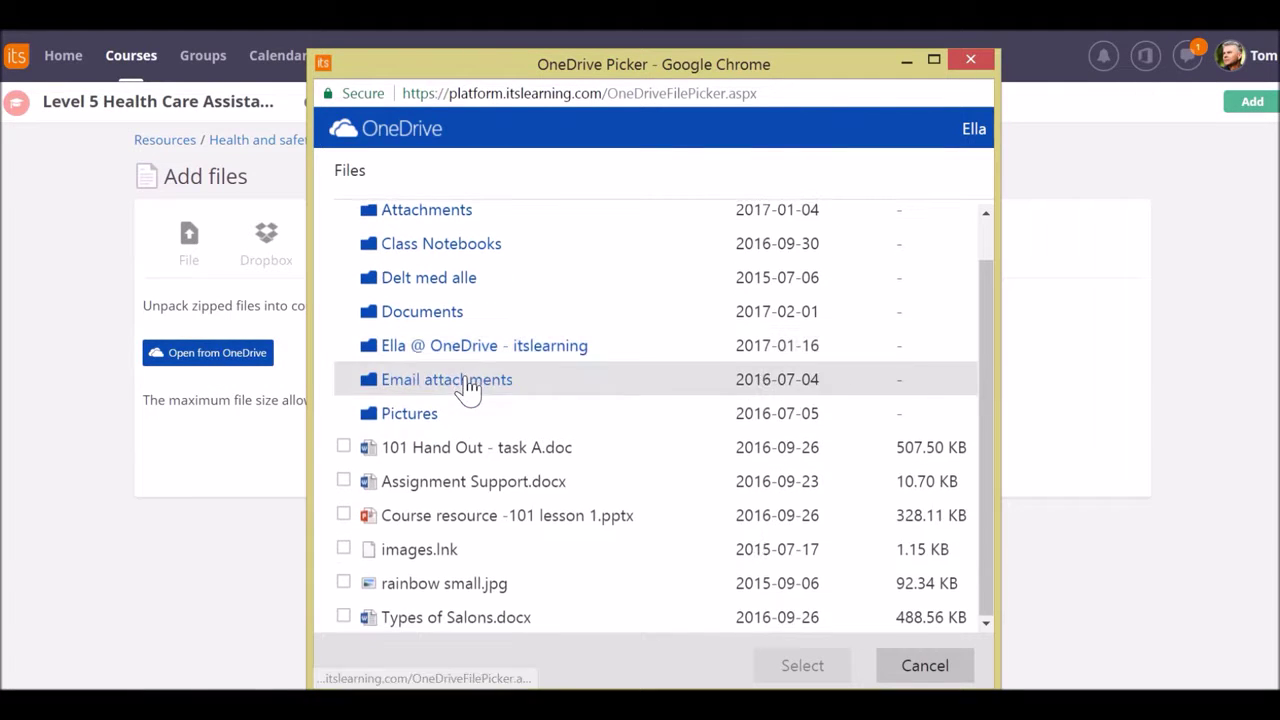
left_click(455, 488)
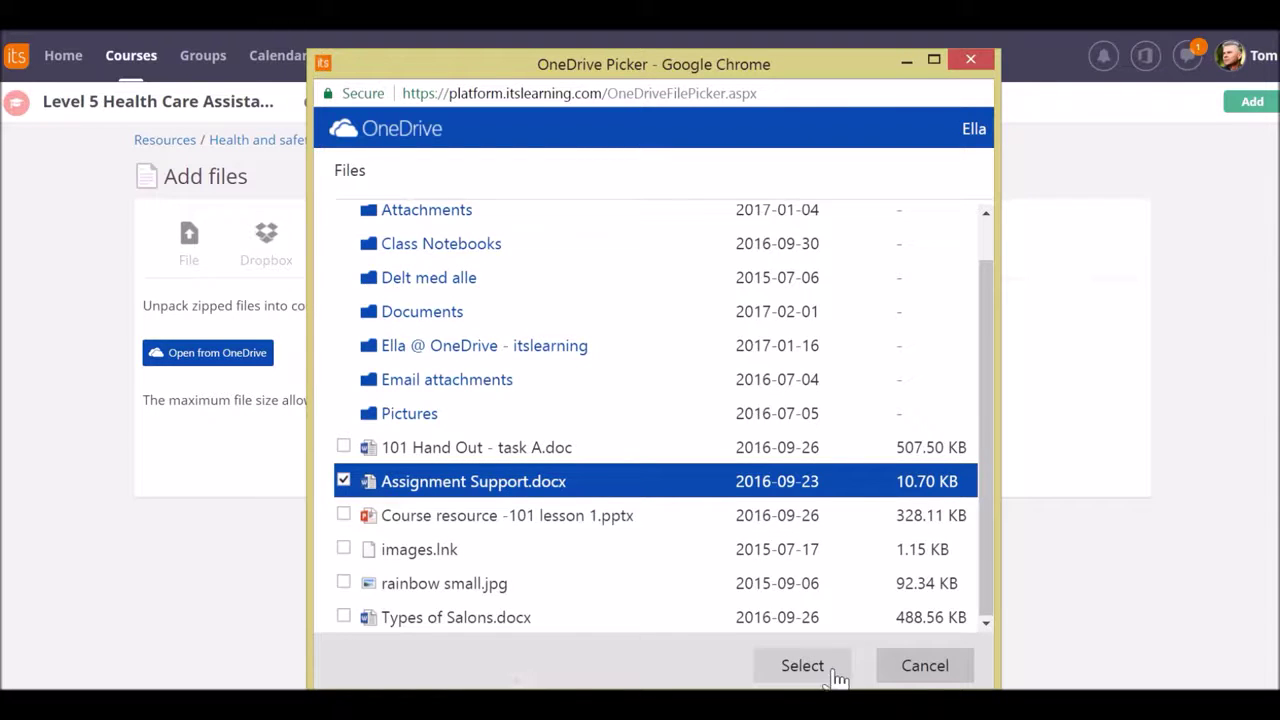
left_click(803, 666)
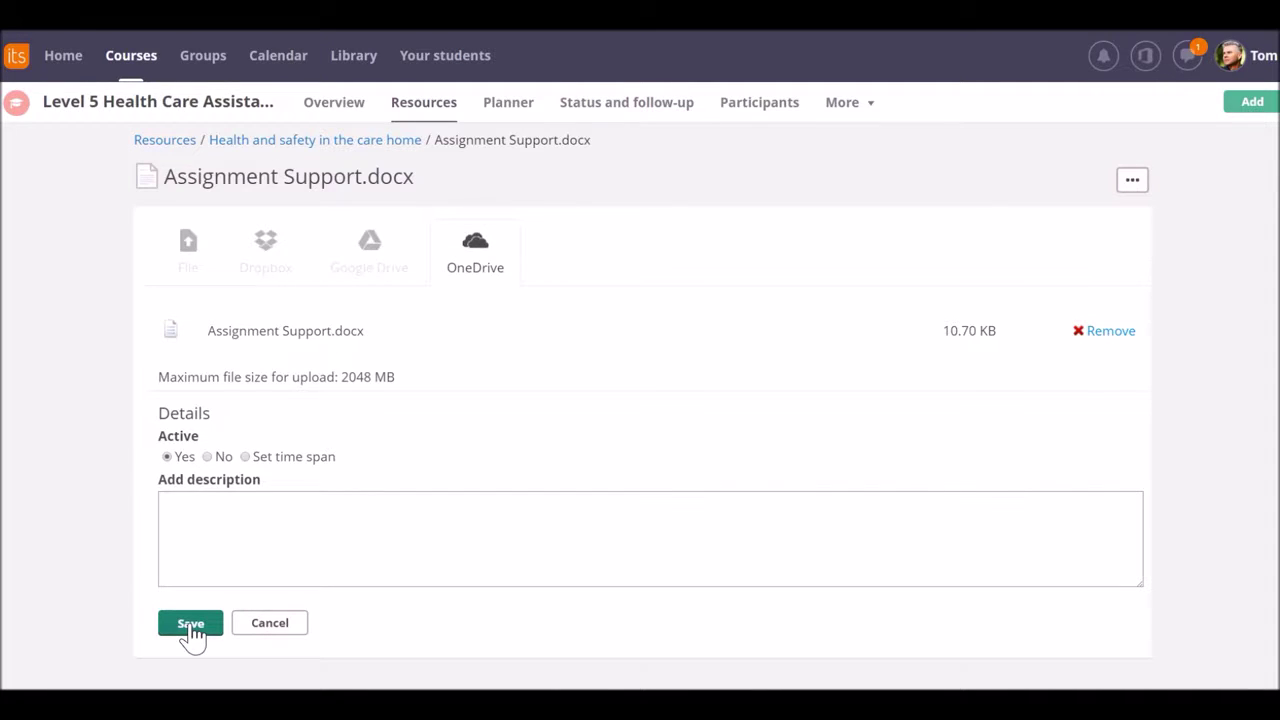
left_click(191, 625)
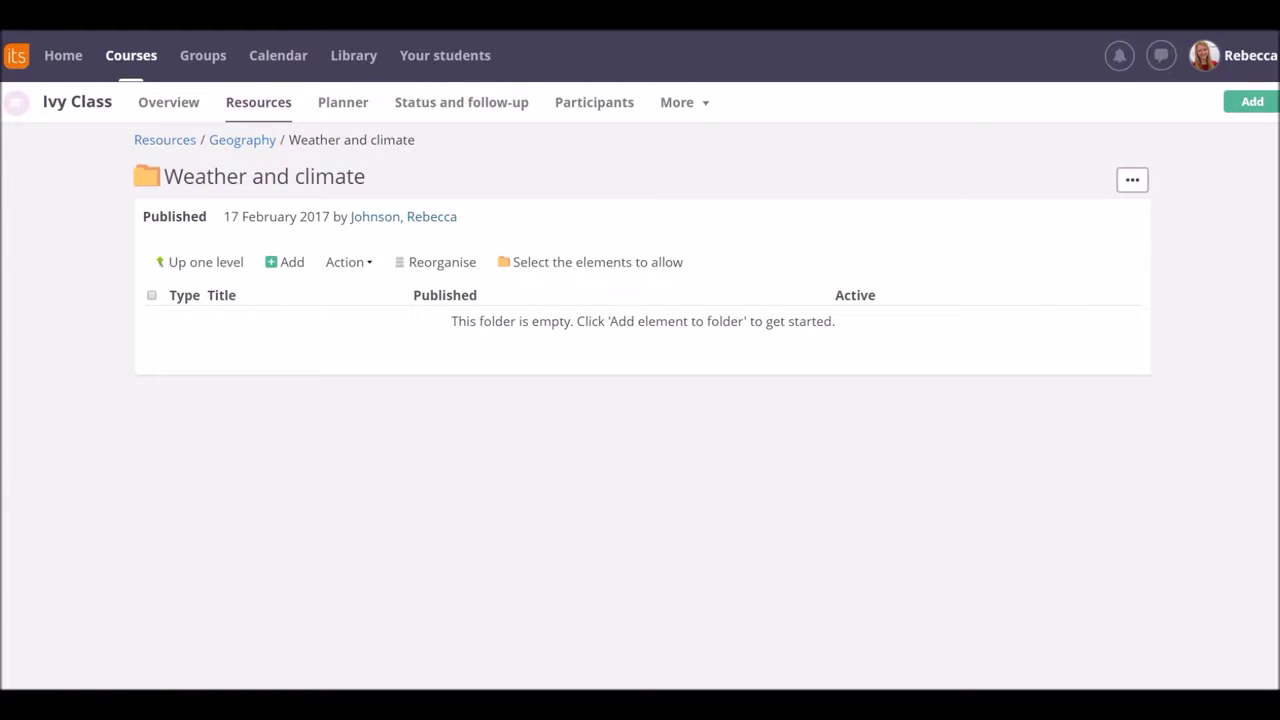
- Switch to the other browser window and copy the web address of the Weather Facts for kids page
mouse_move(770, 670)
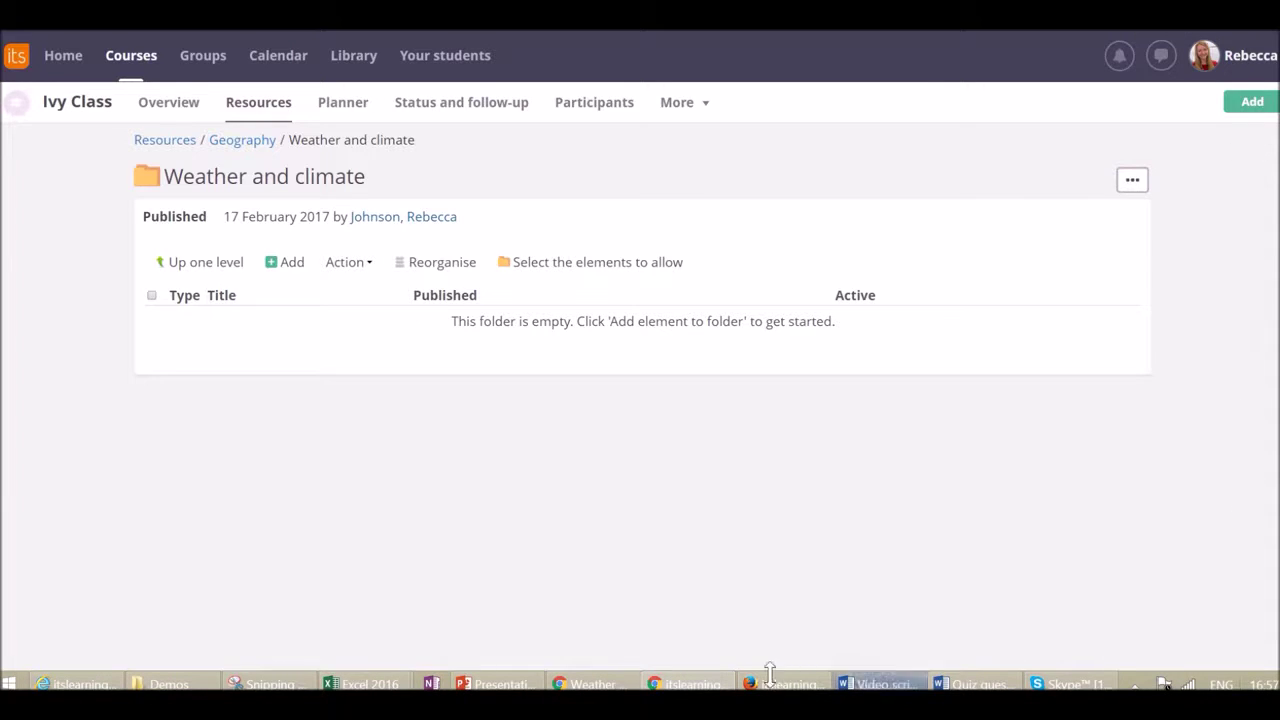
left_click(613, 685)
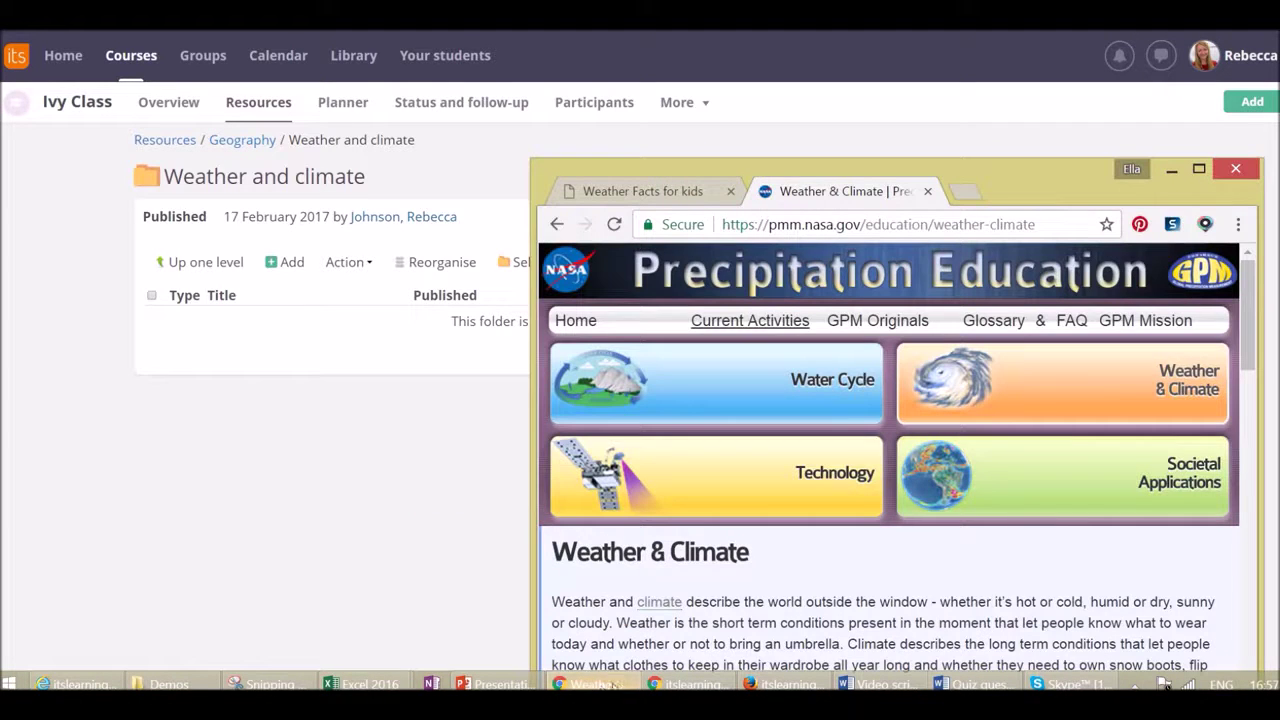
left_click(643, 191)
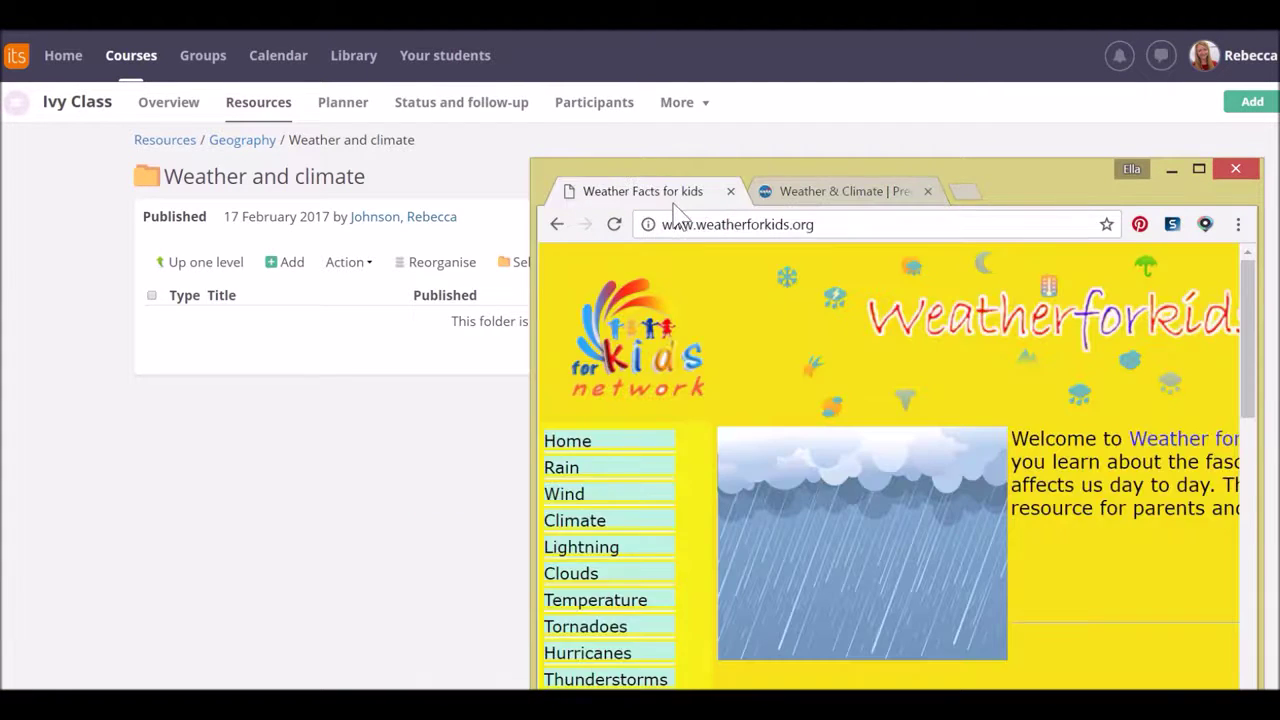
left_click_drag(871, 222, 662, 222)
right_click(681, 225)
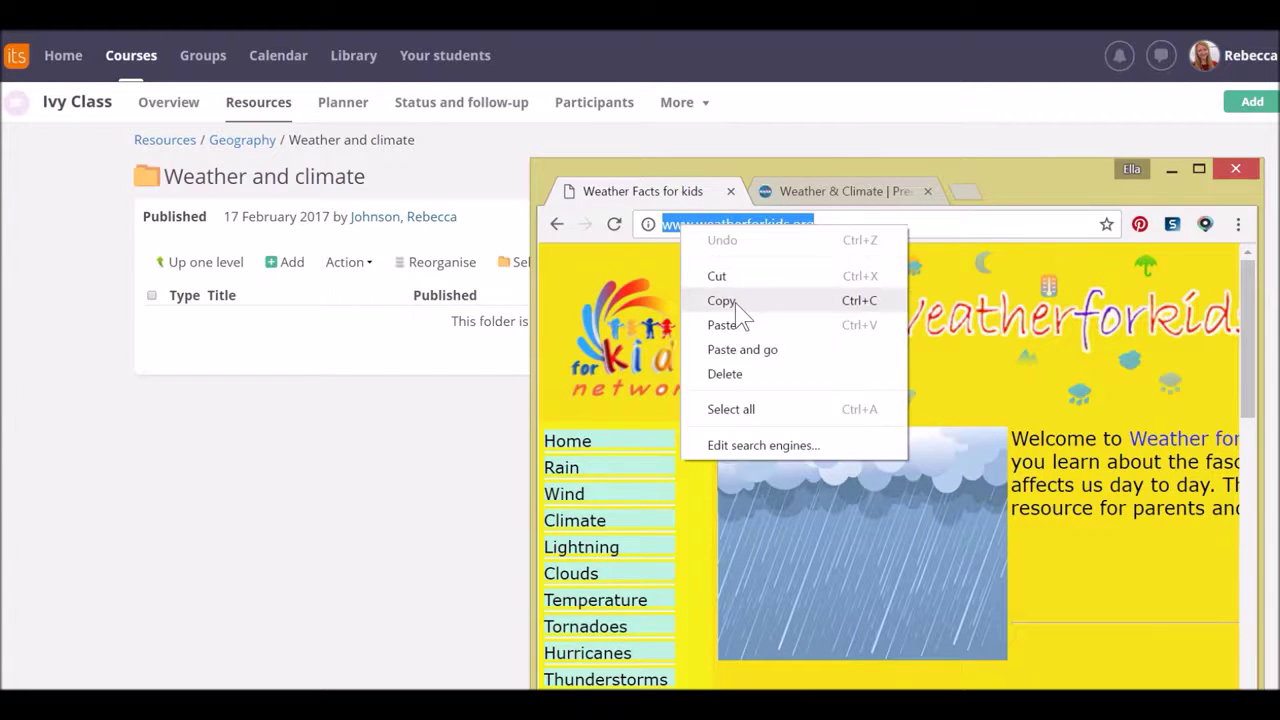
left_click(722, 300)
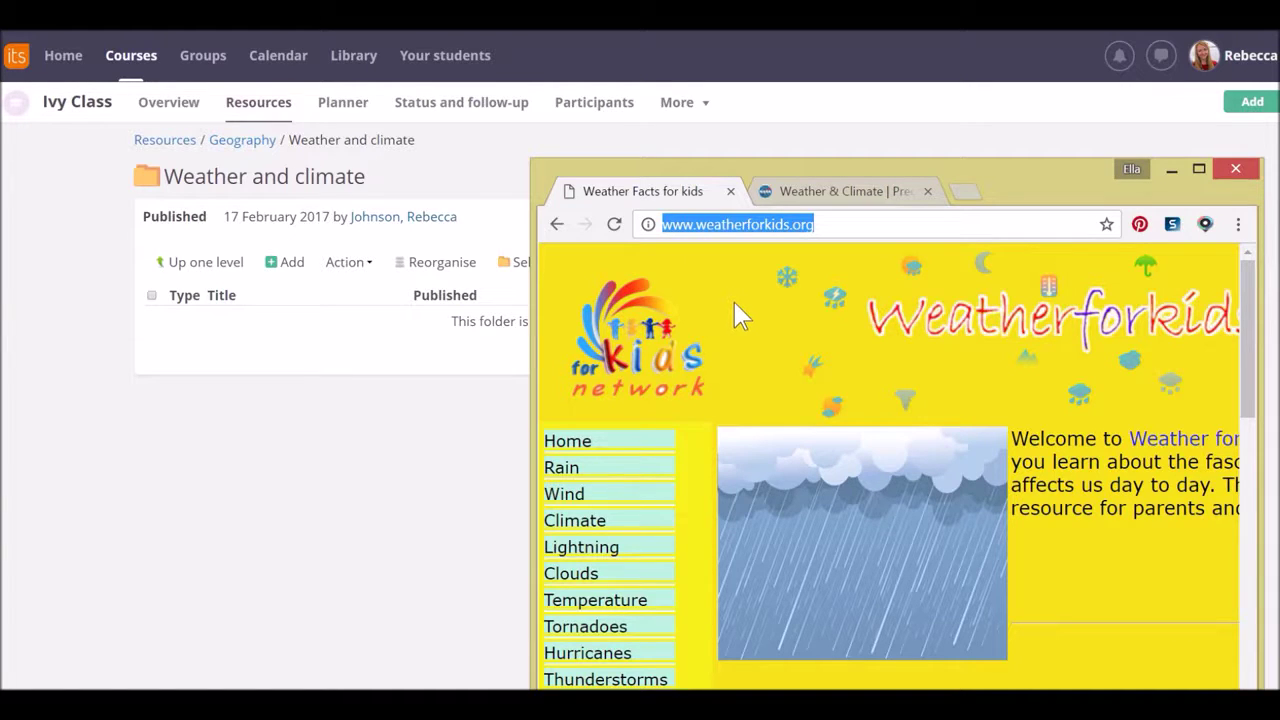
left_click(279, 489)
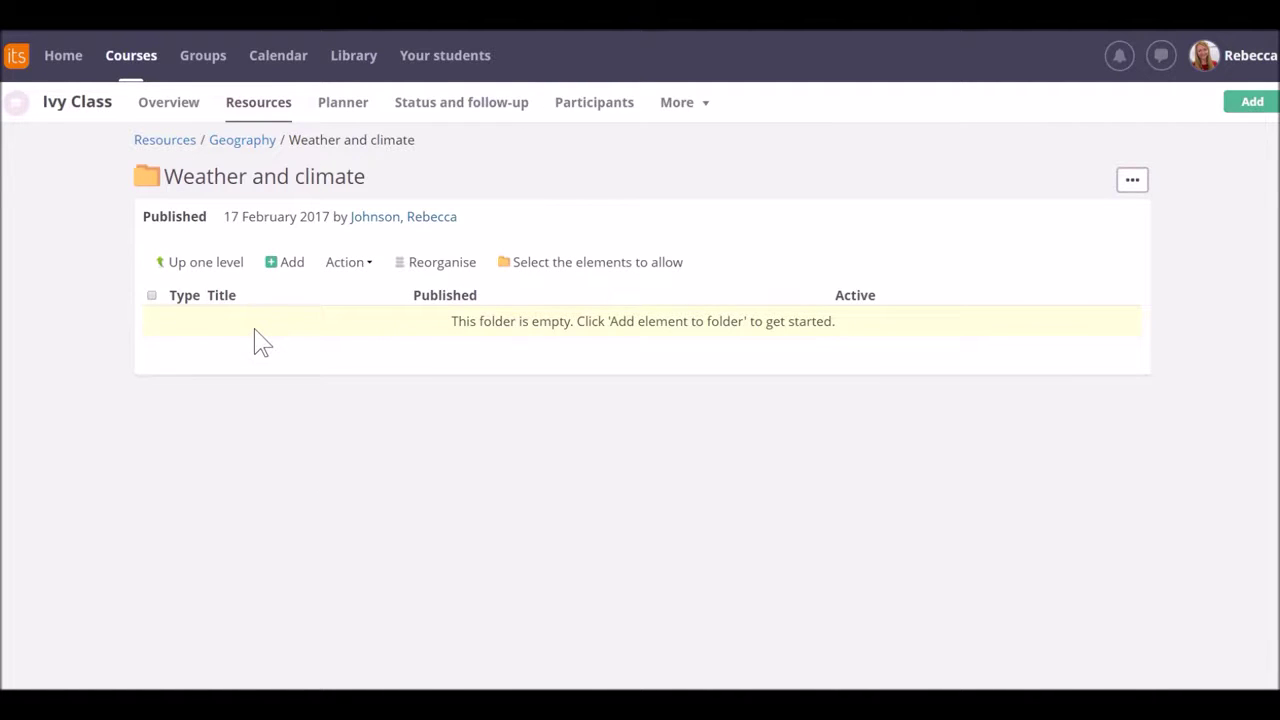
left_click(290, 263)
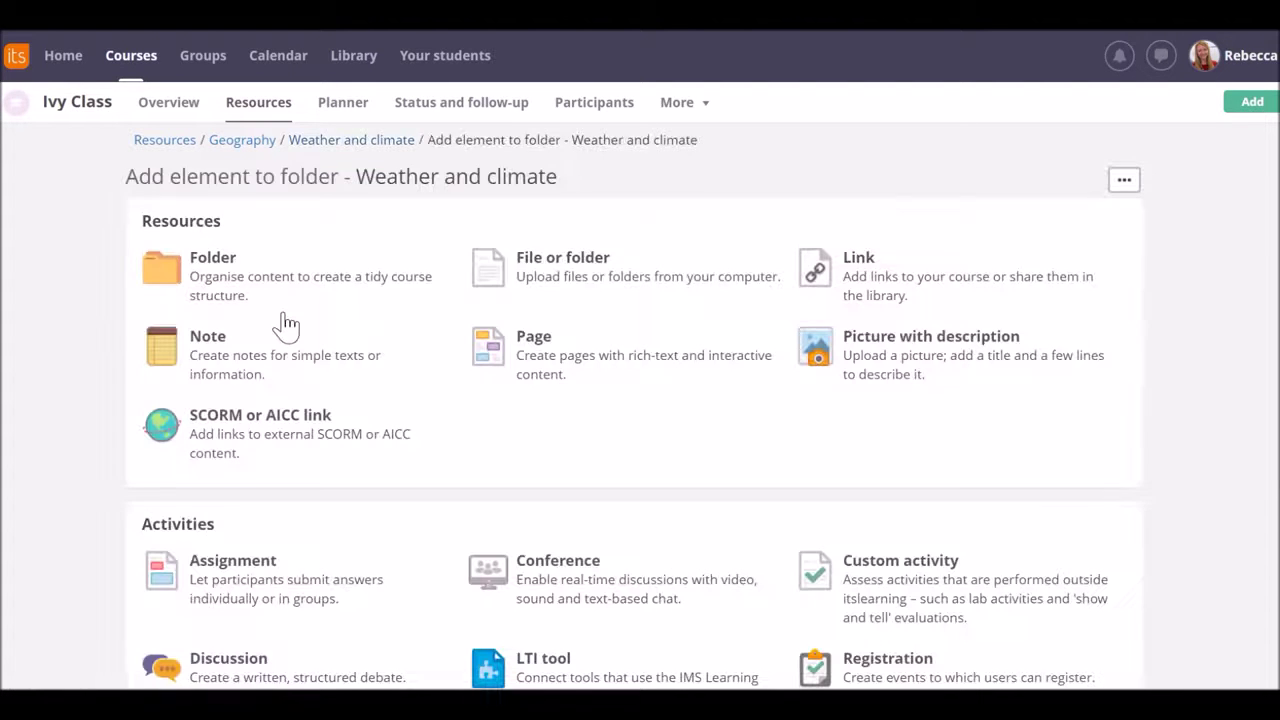
left_click(910, 270)
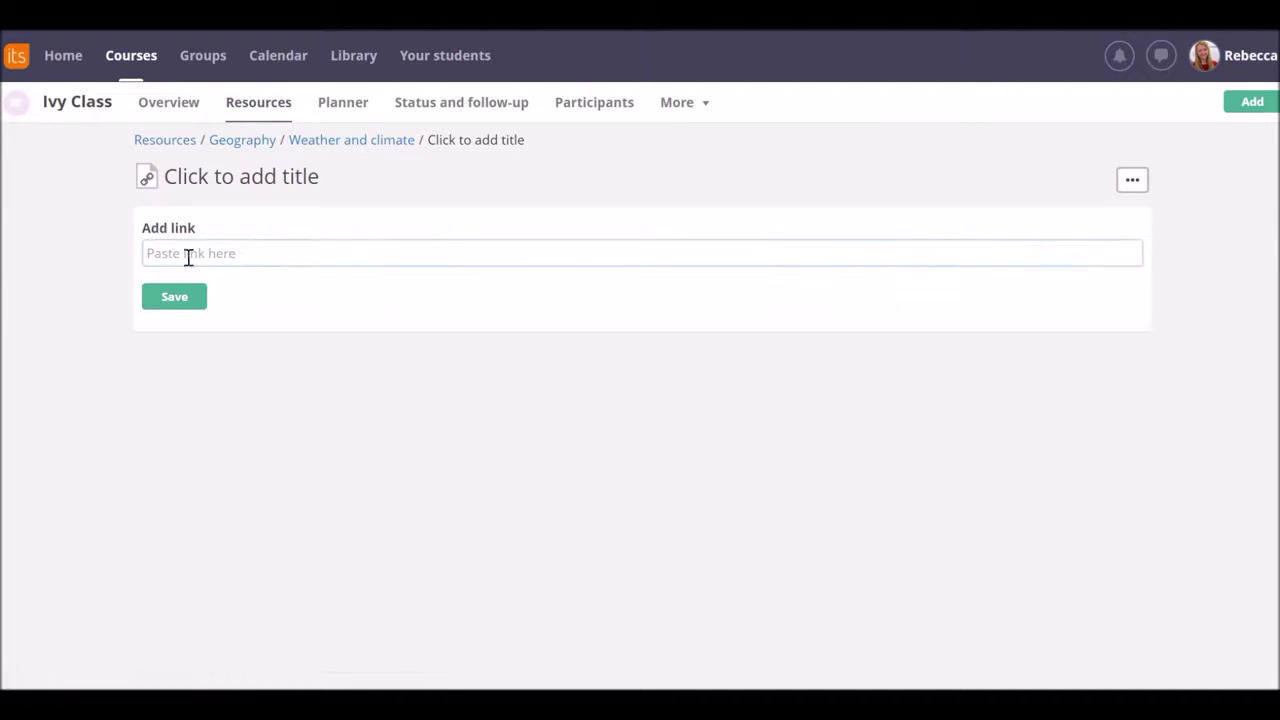
left_click(188, 256)
right_click(188, 256)
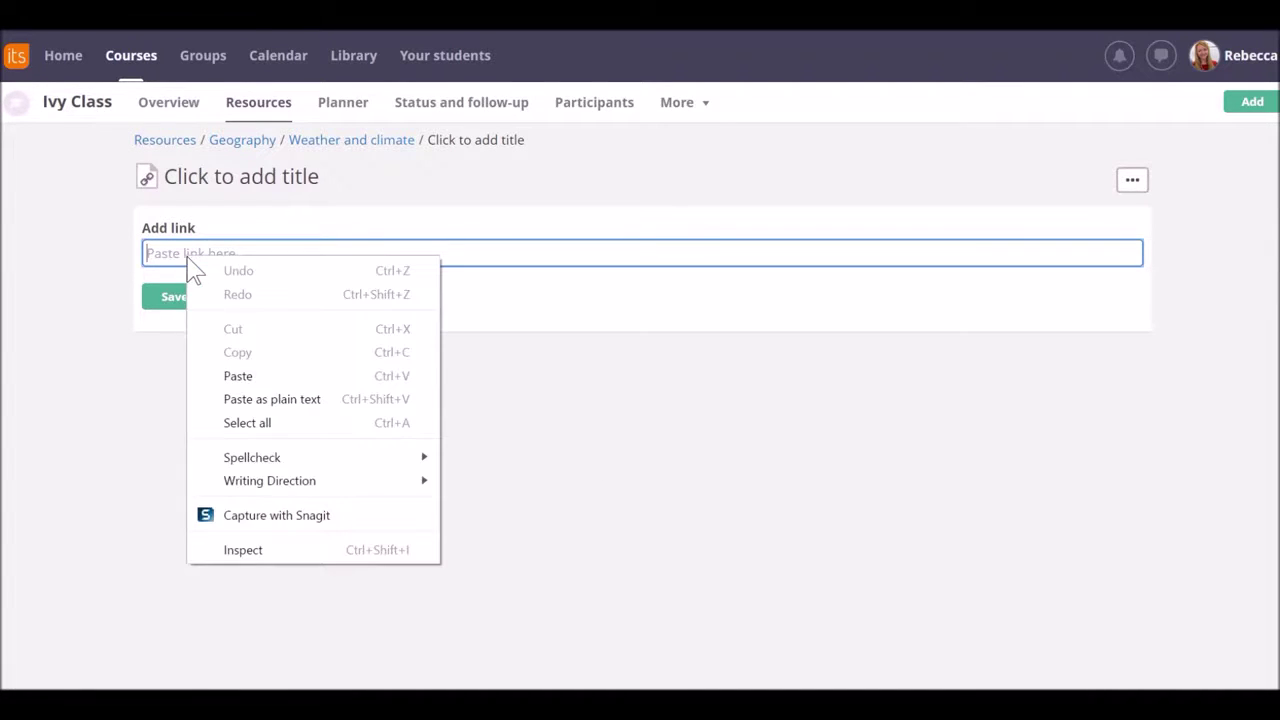
left_click(240, 378)
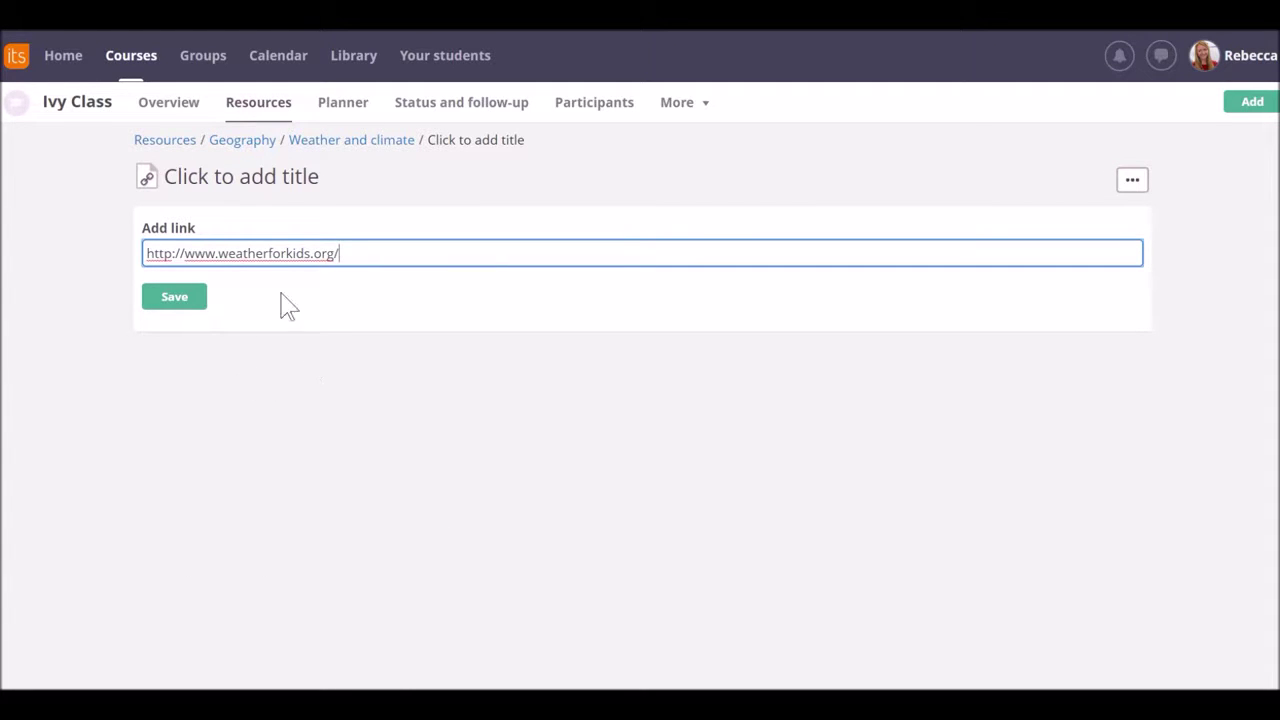
- Title the link Weather for Kids, save it and open its web address
left_click(264, 180)
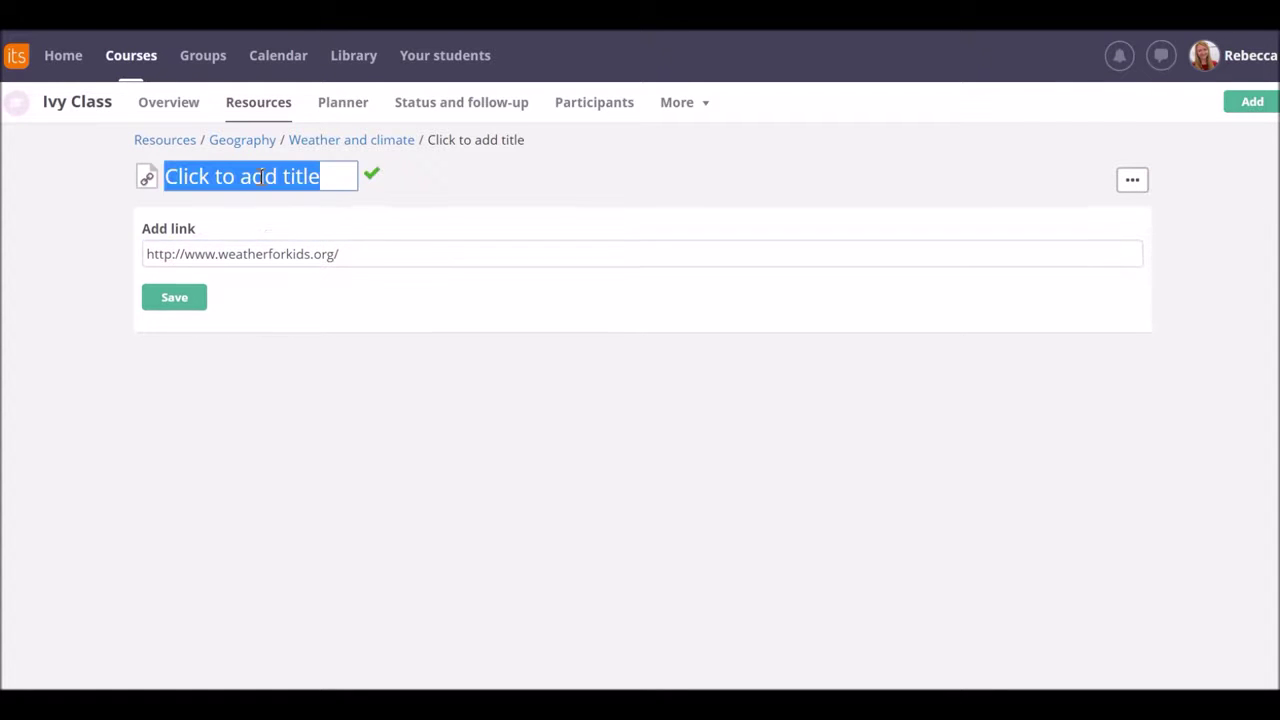
type("Weat")
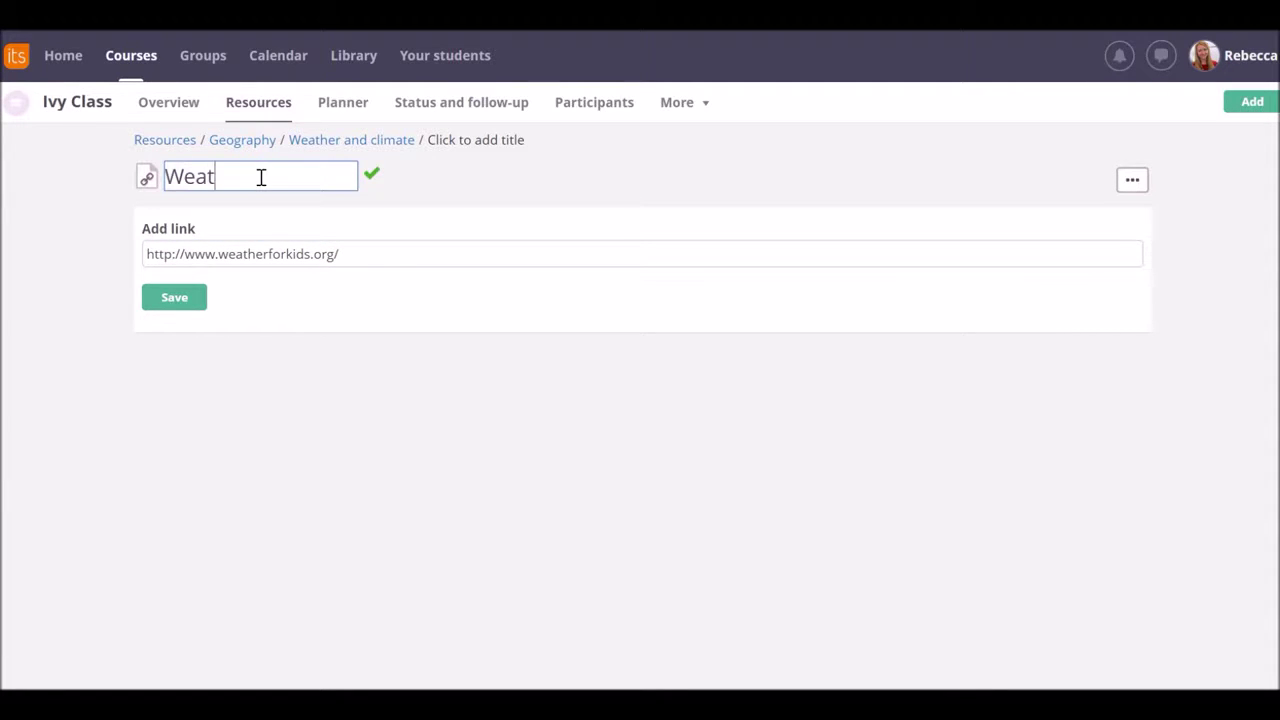
type("her for Kids")
left_click(371, 176)
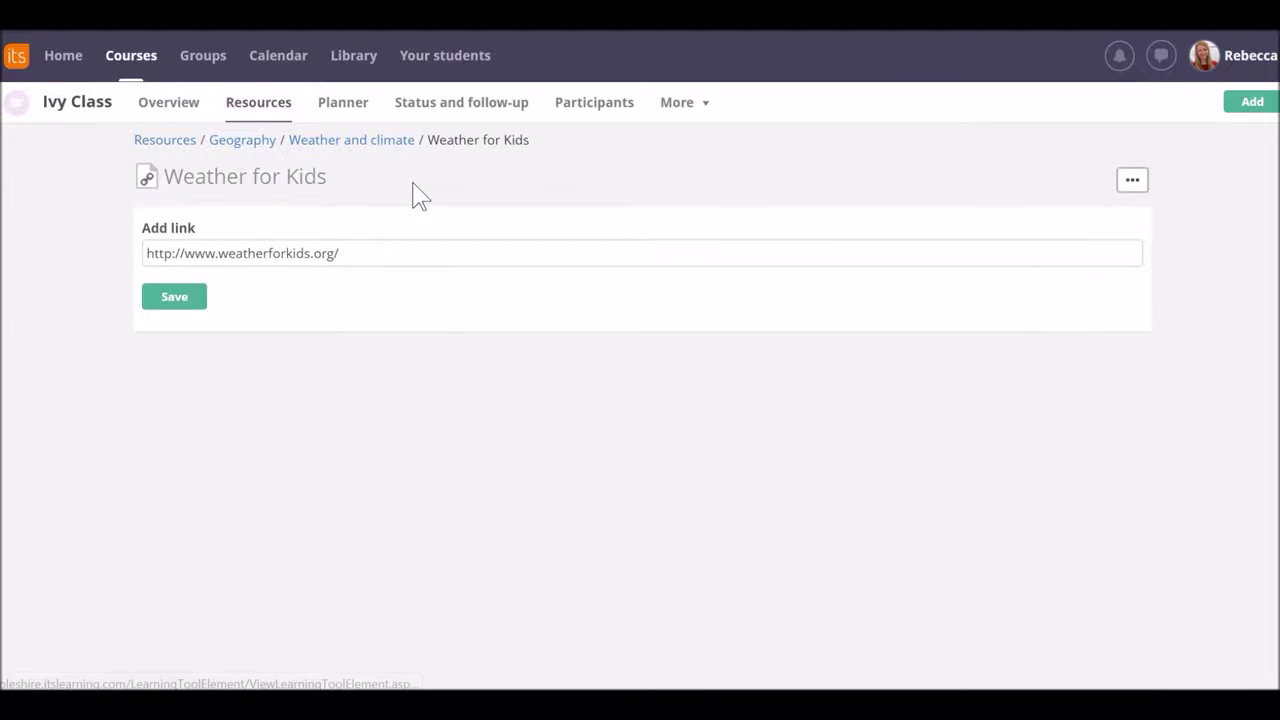
left_click(193, 308)
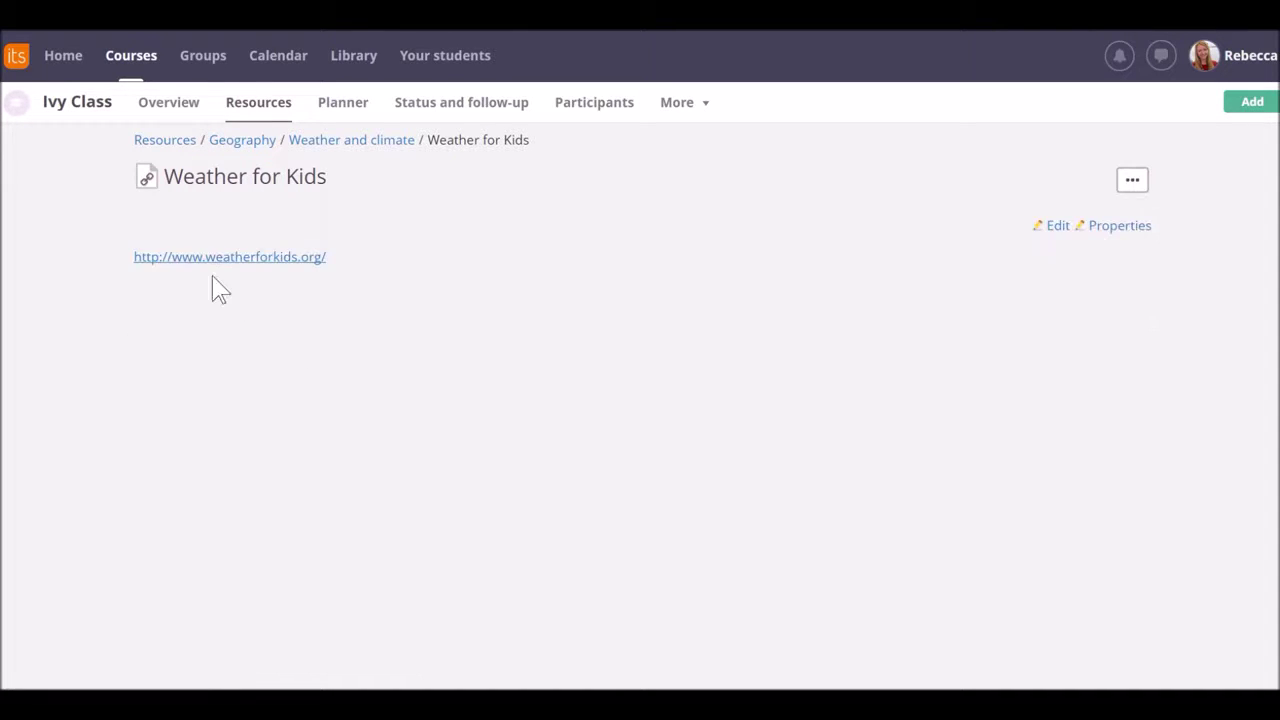
left_click(226, 260)
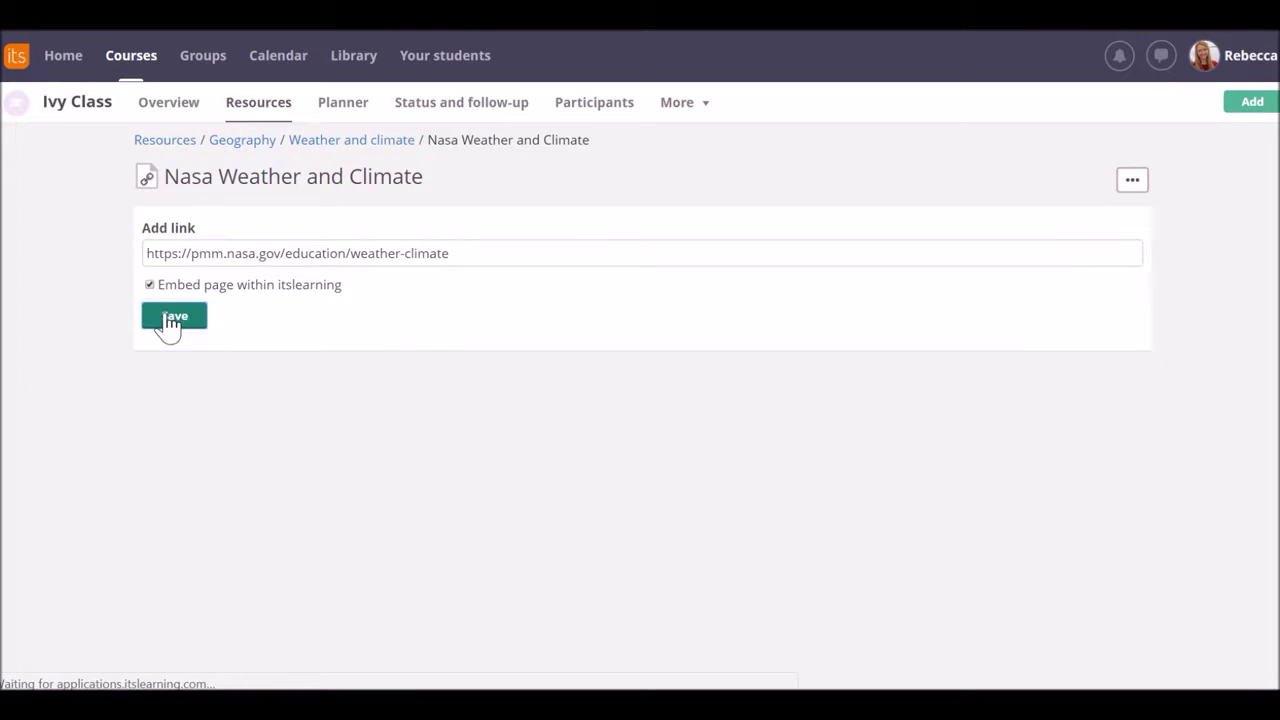
- Save the Nasa Weather and Climate link with the page embedded within itslearning
left_click(163, 323)
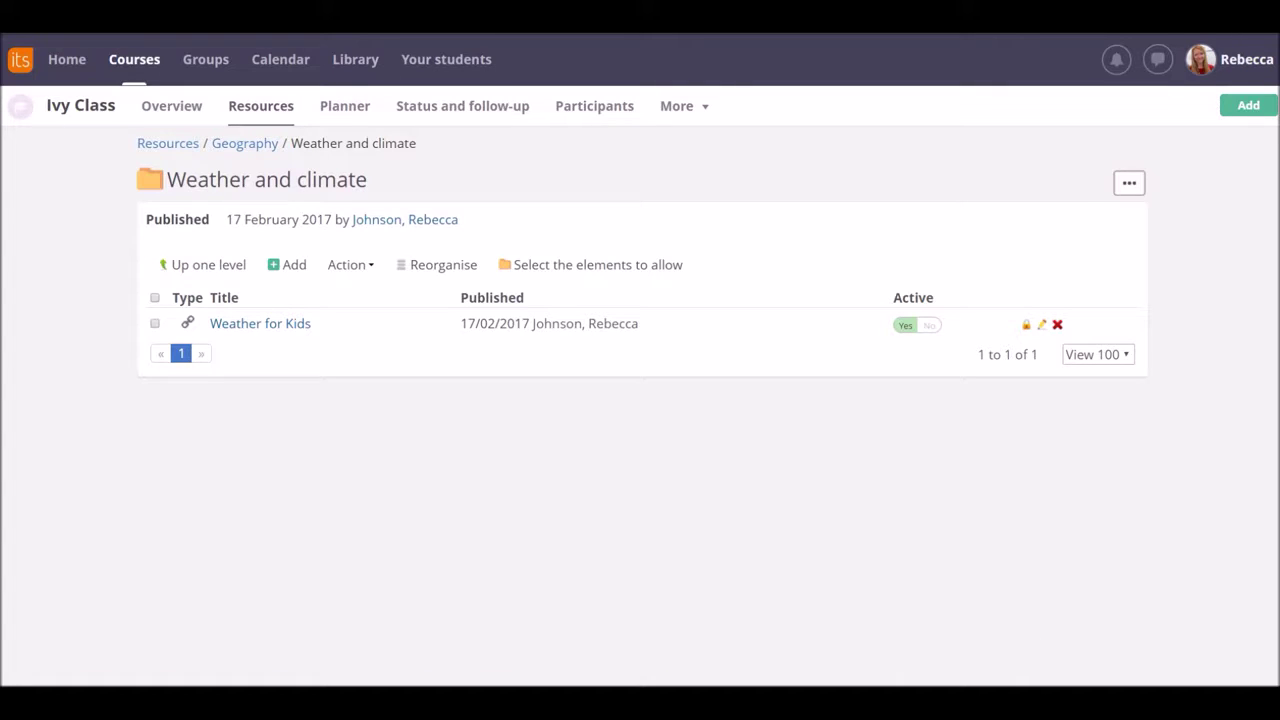
- Copy the address of the NASA Global Climate Change site from its browser window and return to the Weather and climate folder
mouse_move(715, 683)
left_click(715, 683)
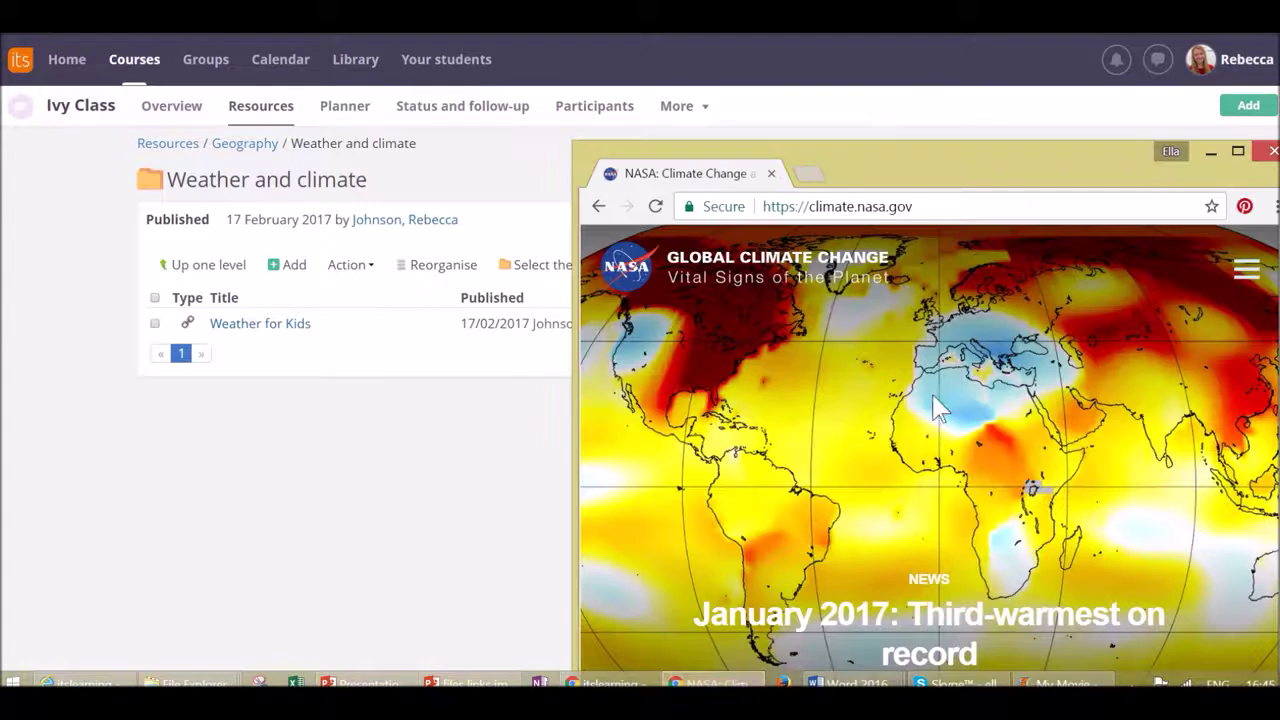
left_click_drag(942, 205, 751, 209)
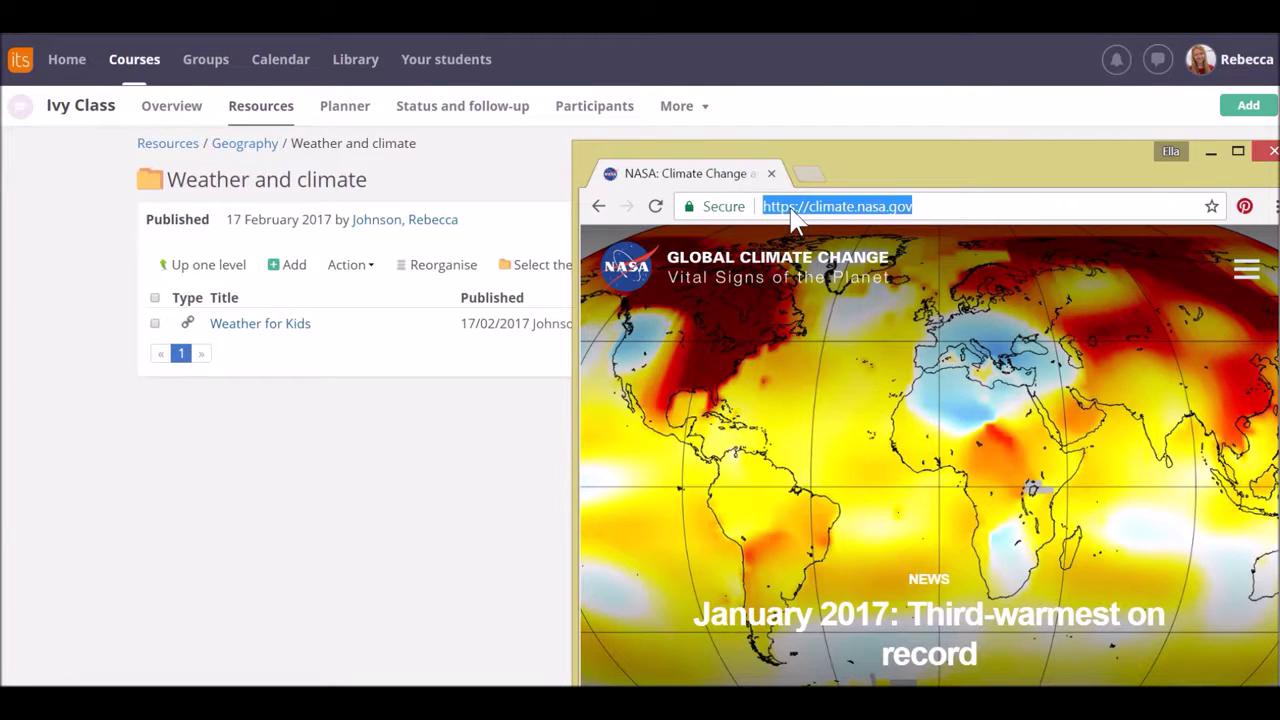
right_click(790, 210)
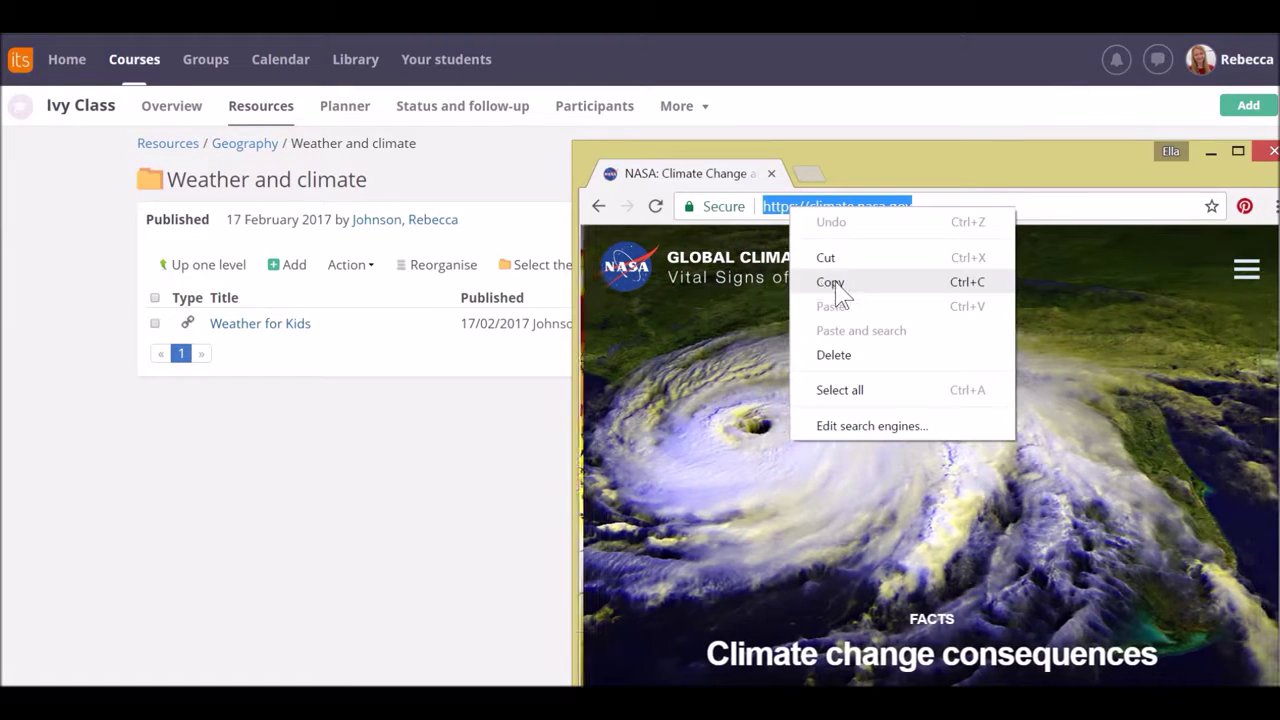
left_click(830, 283)
left_click(1211, 152)
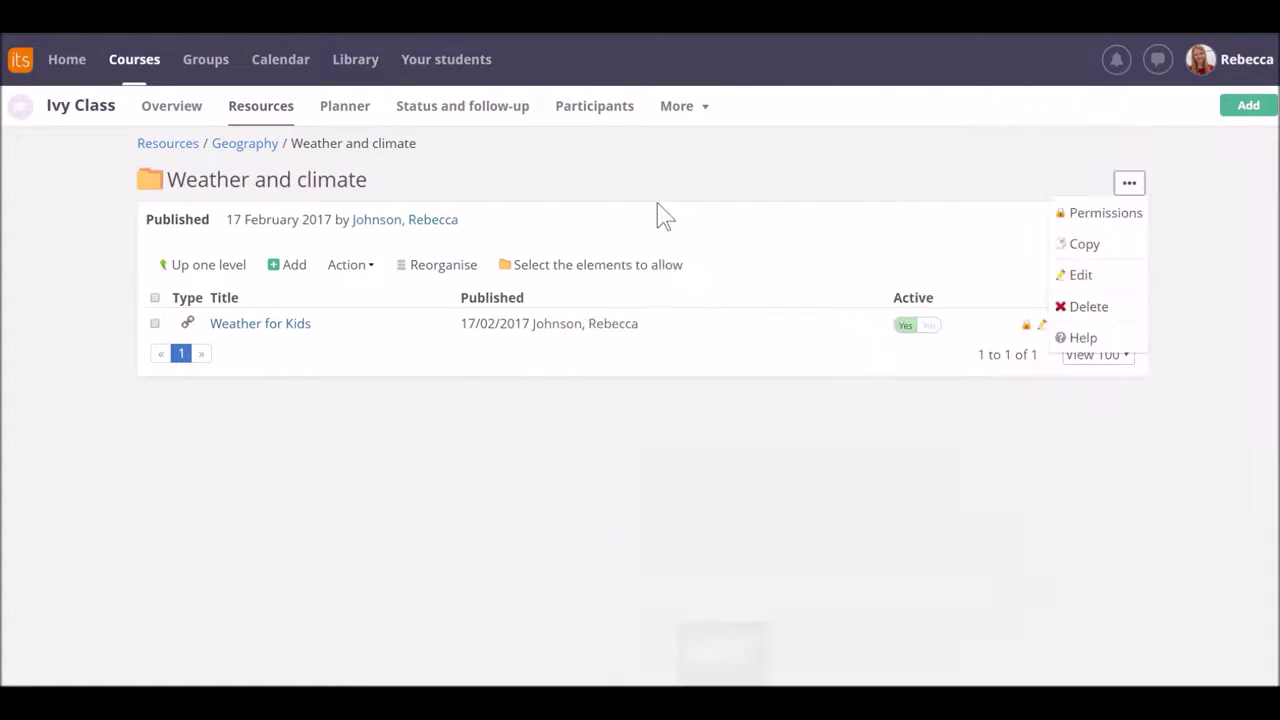
left_click(297, 273)
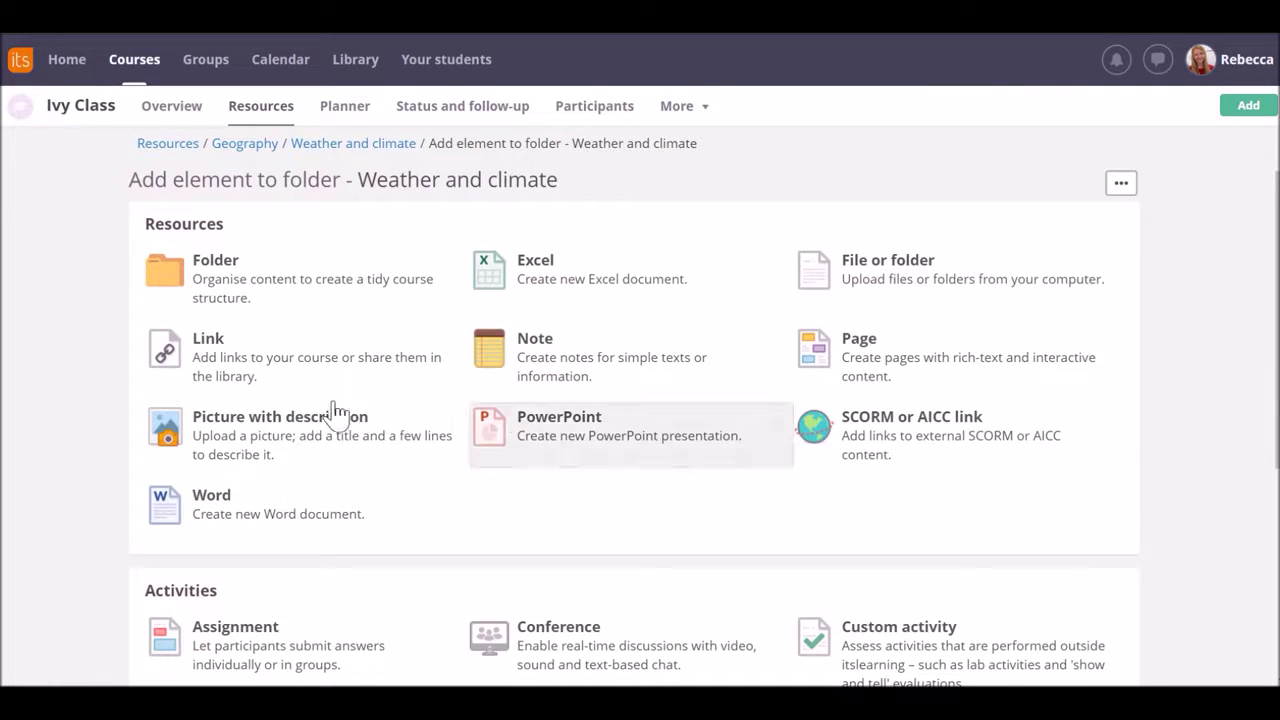
left_click(277, 377)
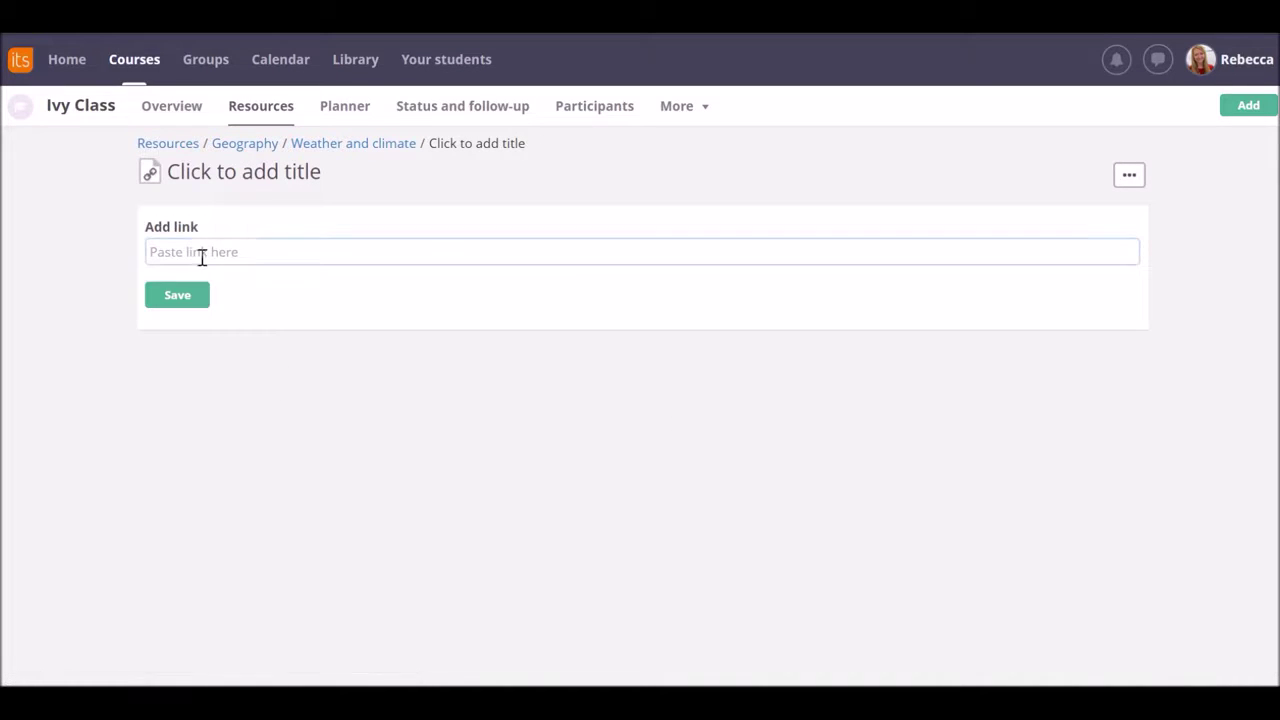
left_click(200, 255)
right_click(199, 255)
left_click(248, 378)
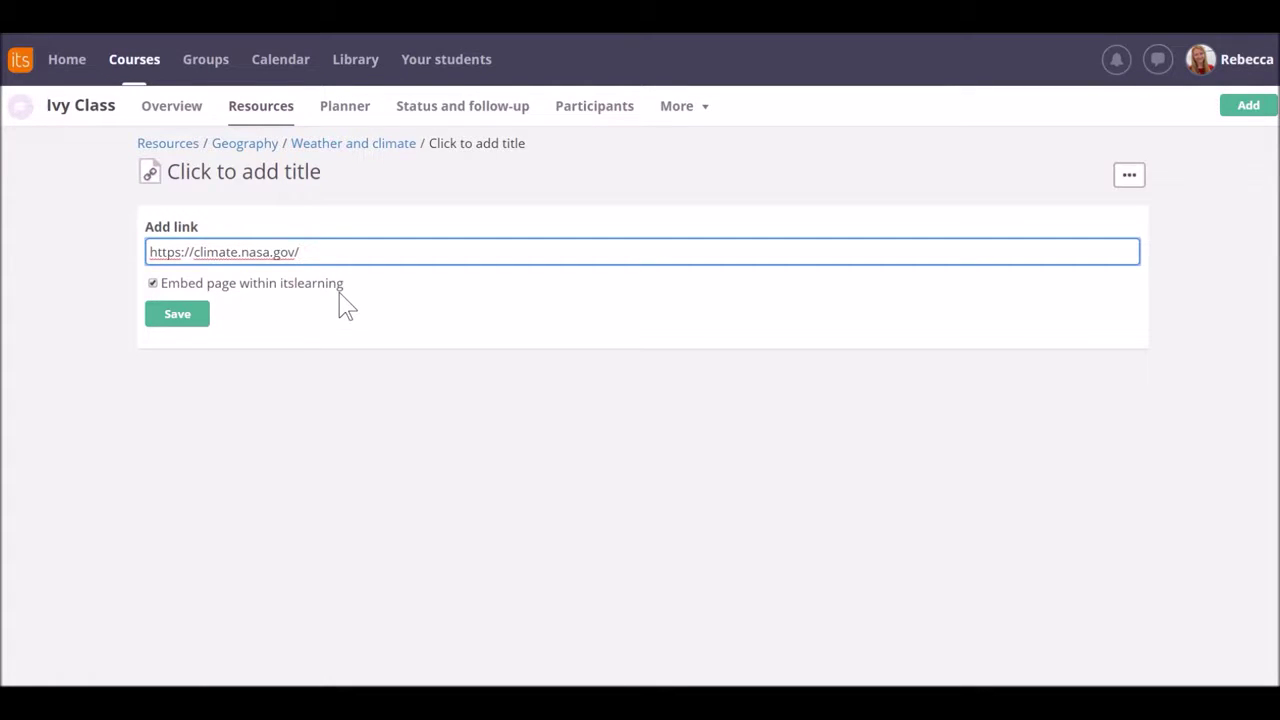
- Title the link Nasa Climate website and save it with the page embedded within itslearning
left_click(205, 172)
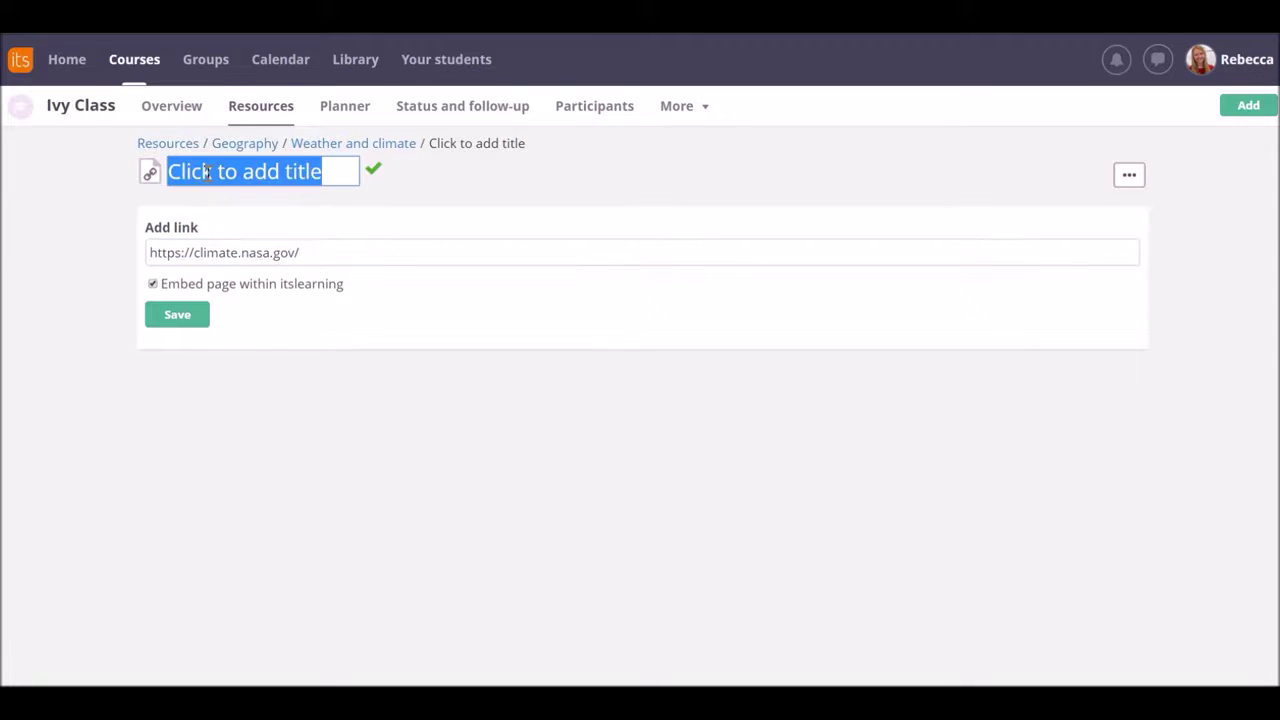
type("Nasa")
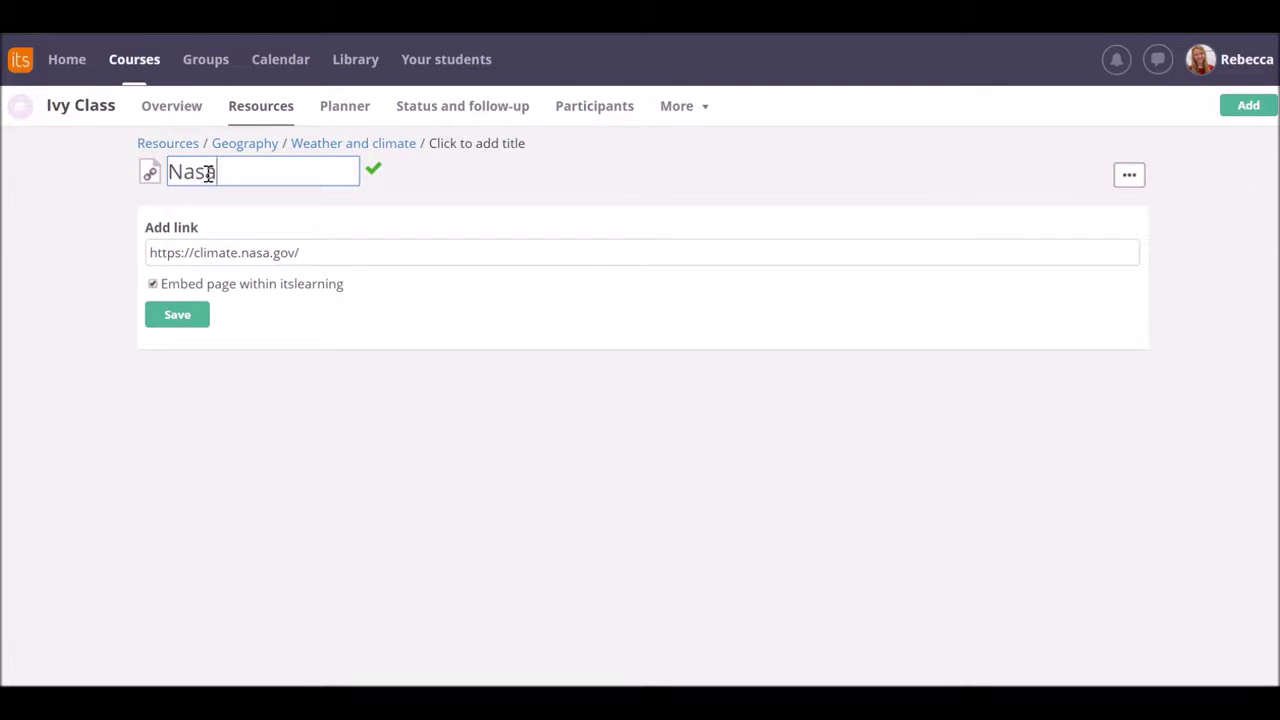
type(" Climate website")
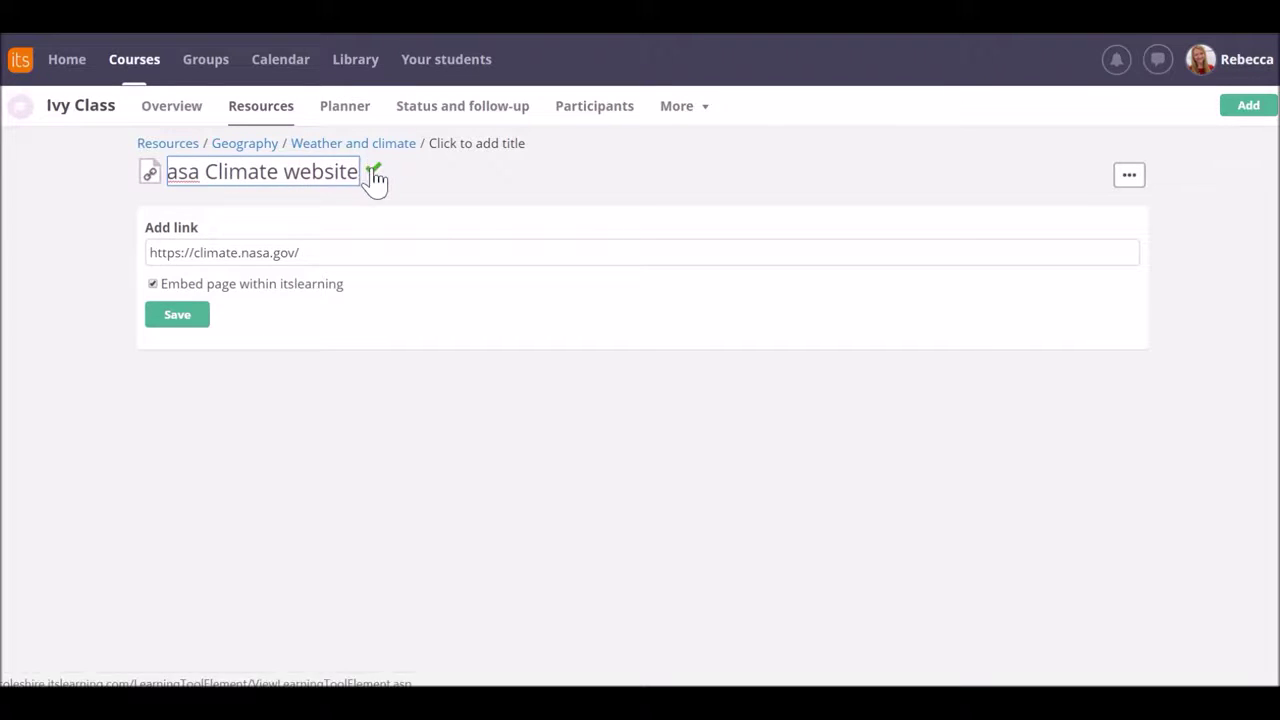
left_click(373, 172)
left_click(172, 318)
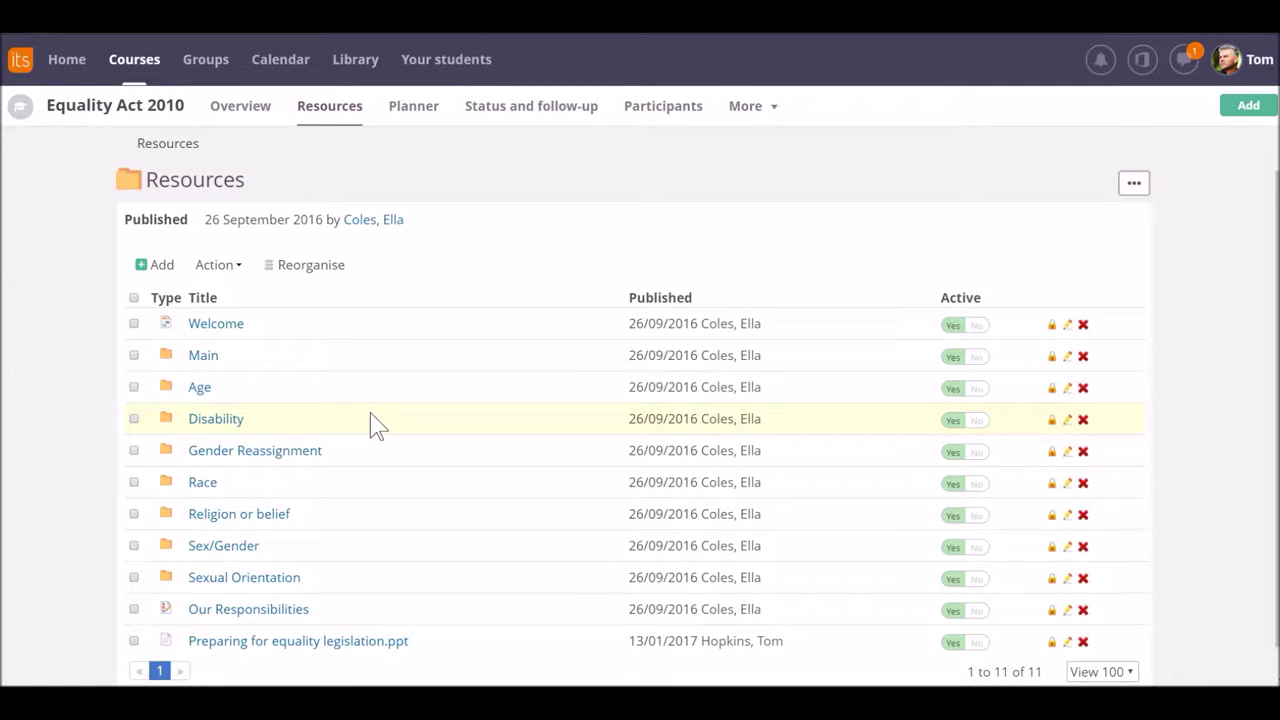
- Start a new picture with description in the Equality Act 2010 resources and title it Diversity in the workplace
left_click(160, 268)
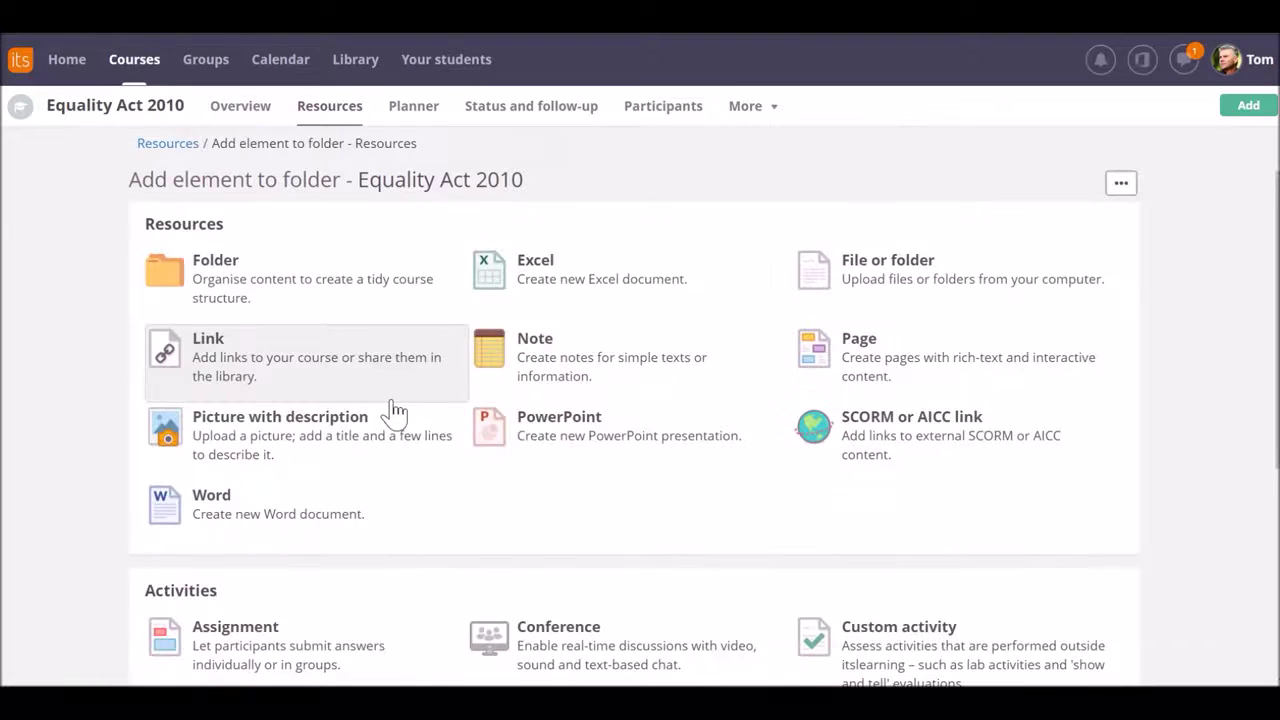
left_click(306, 424)
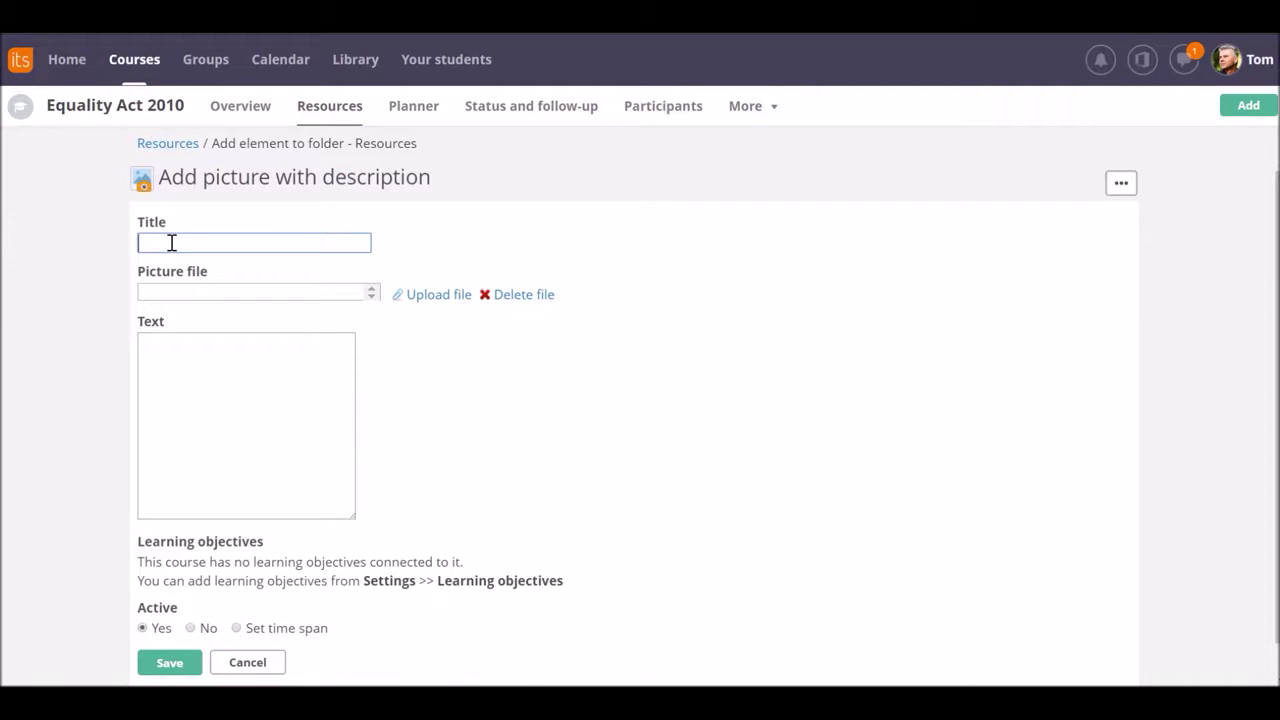
type("Diversity in the workplace")
- Upload workplace-diversity-business-infographic from the Demos folder as the picture file
left_click(433, 304)
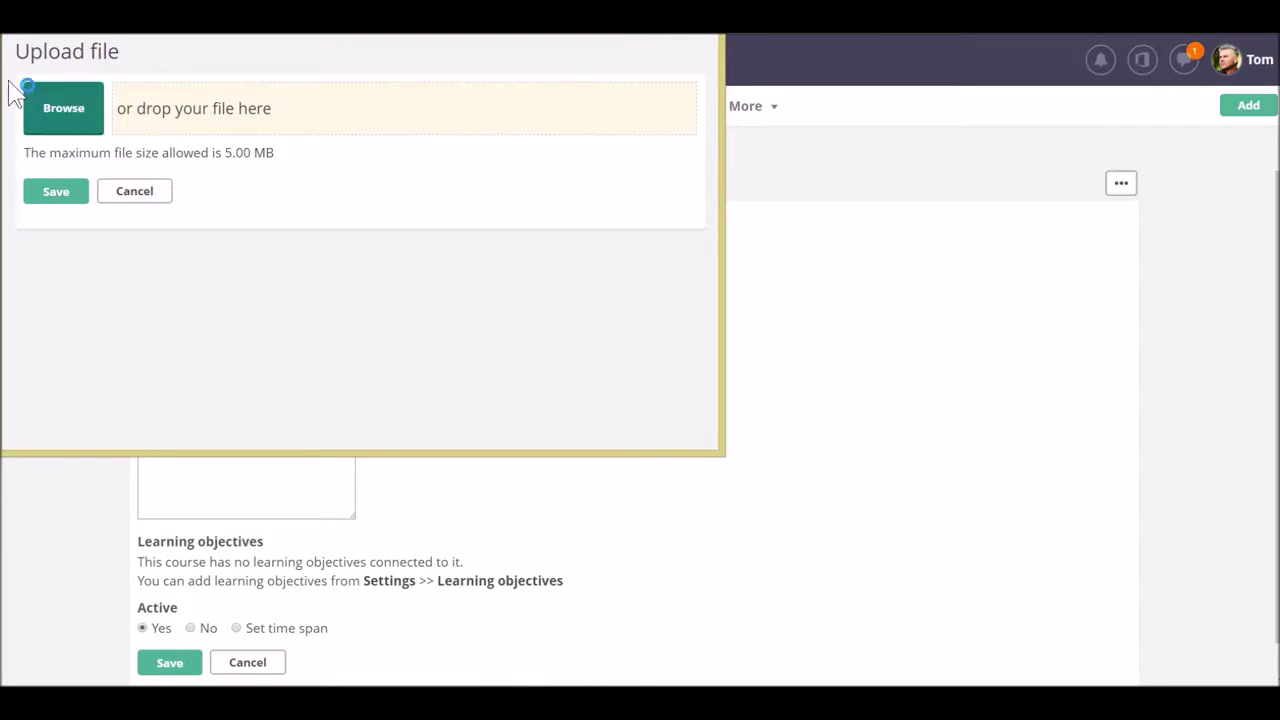
left_click(49, 117)
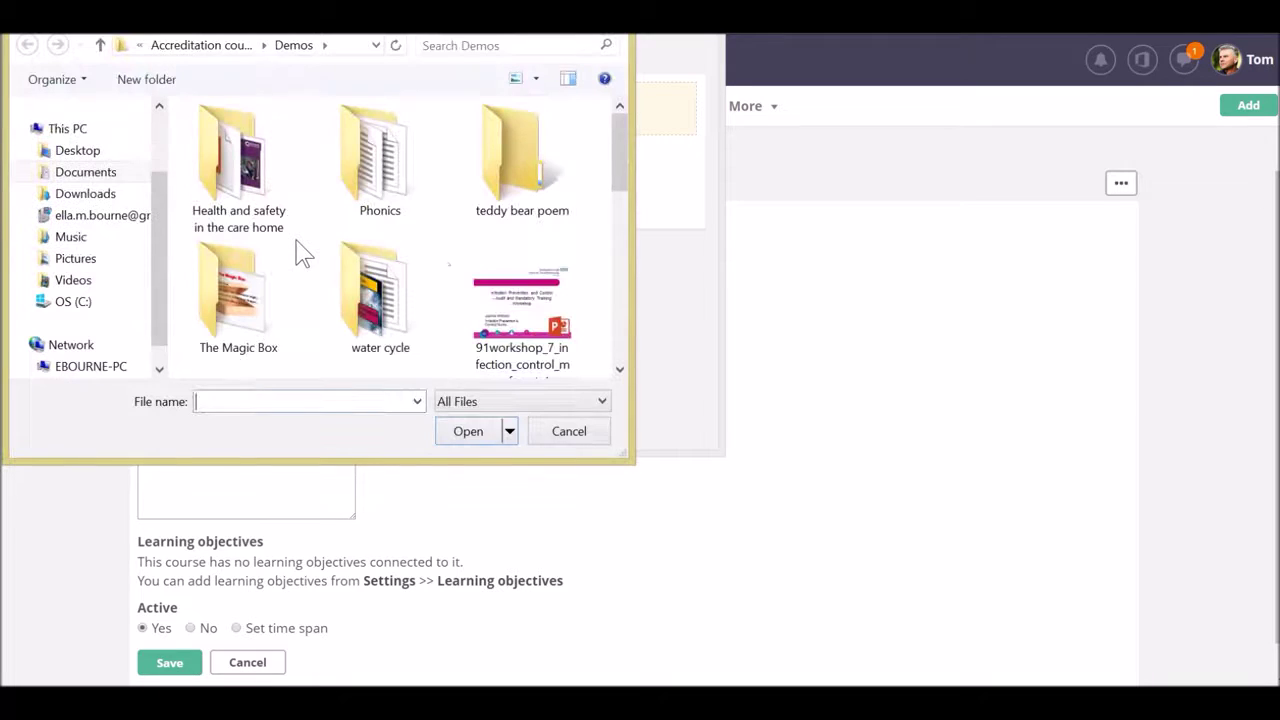
left_click_drag(623, 166, 625, 362)
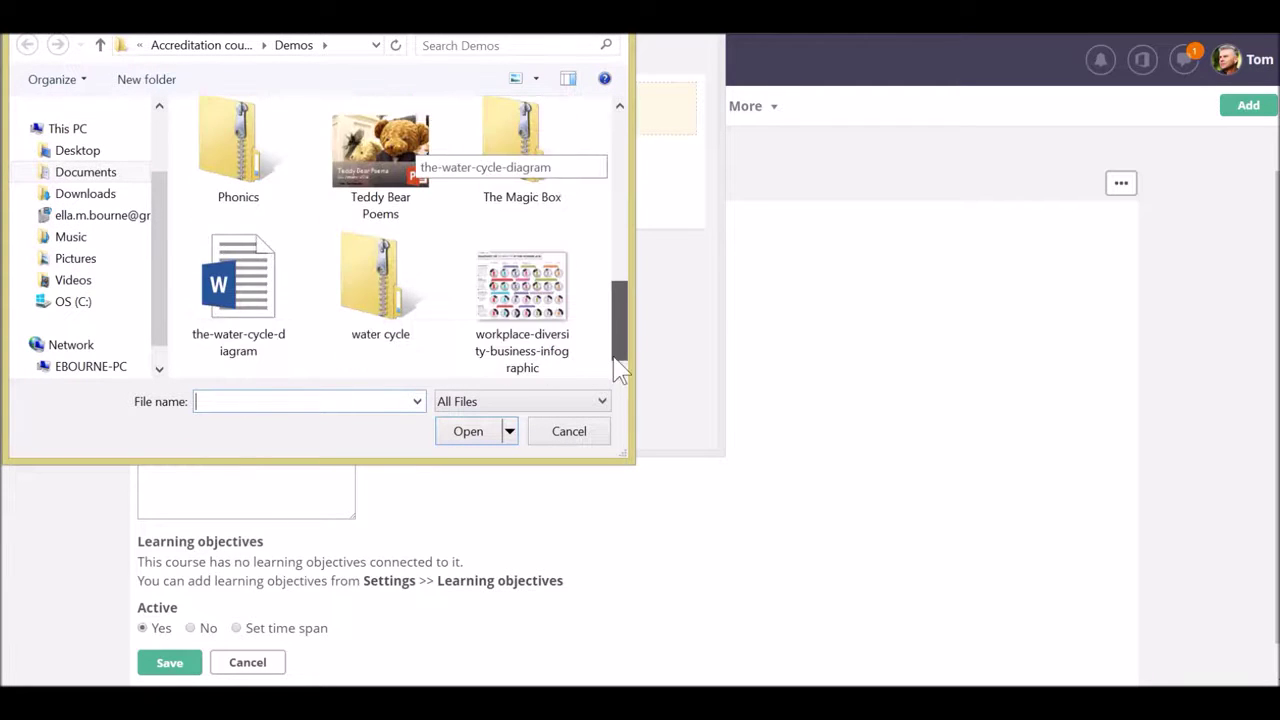
left_click(521, 295)
left_click(484, 437)
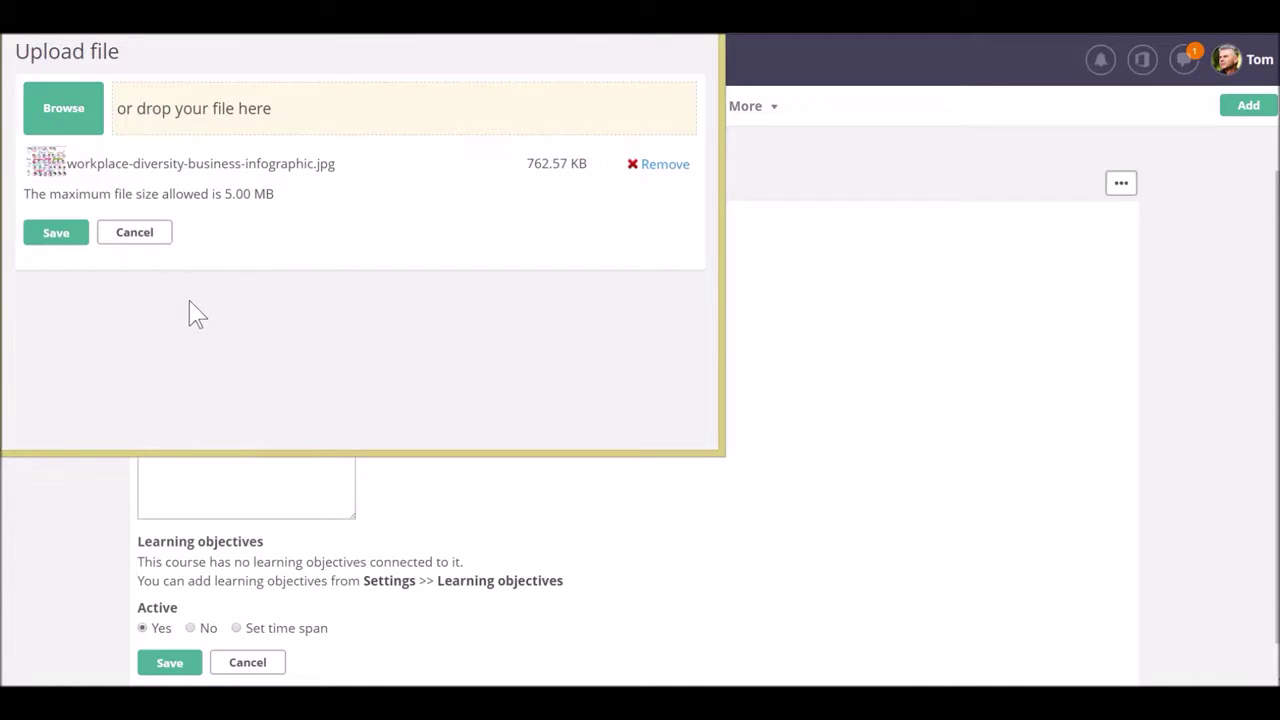
left_click(44, 236)
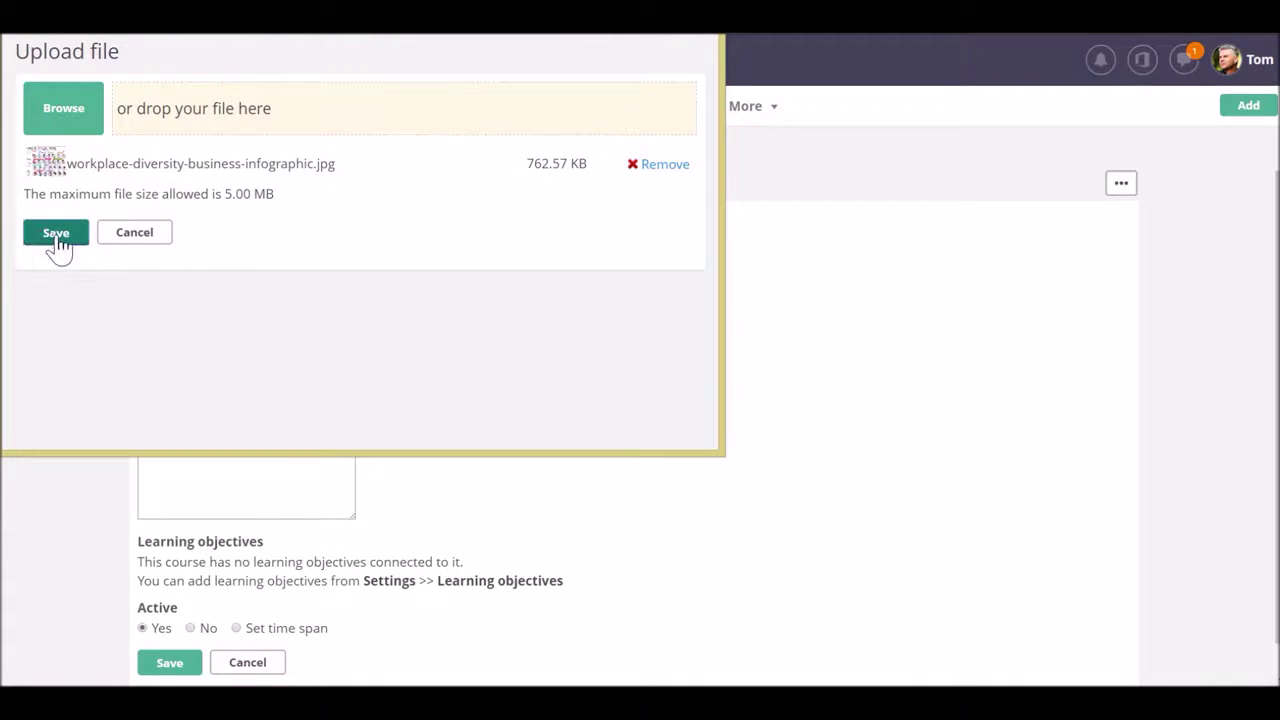
- Enter the description "A snapshot of diversity in the workplace.", save the picture resource and look through the published page
left_click(179, 350)
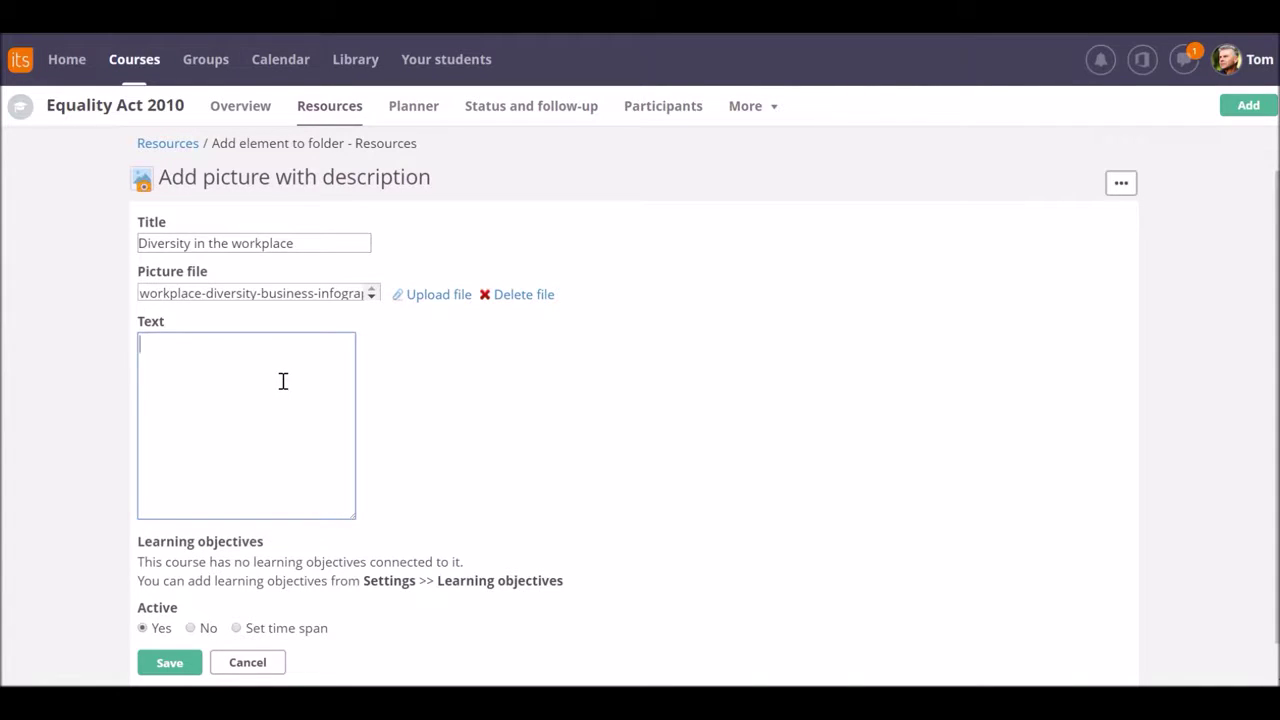
type("A snapshot of diversity in the w")
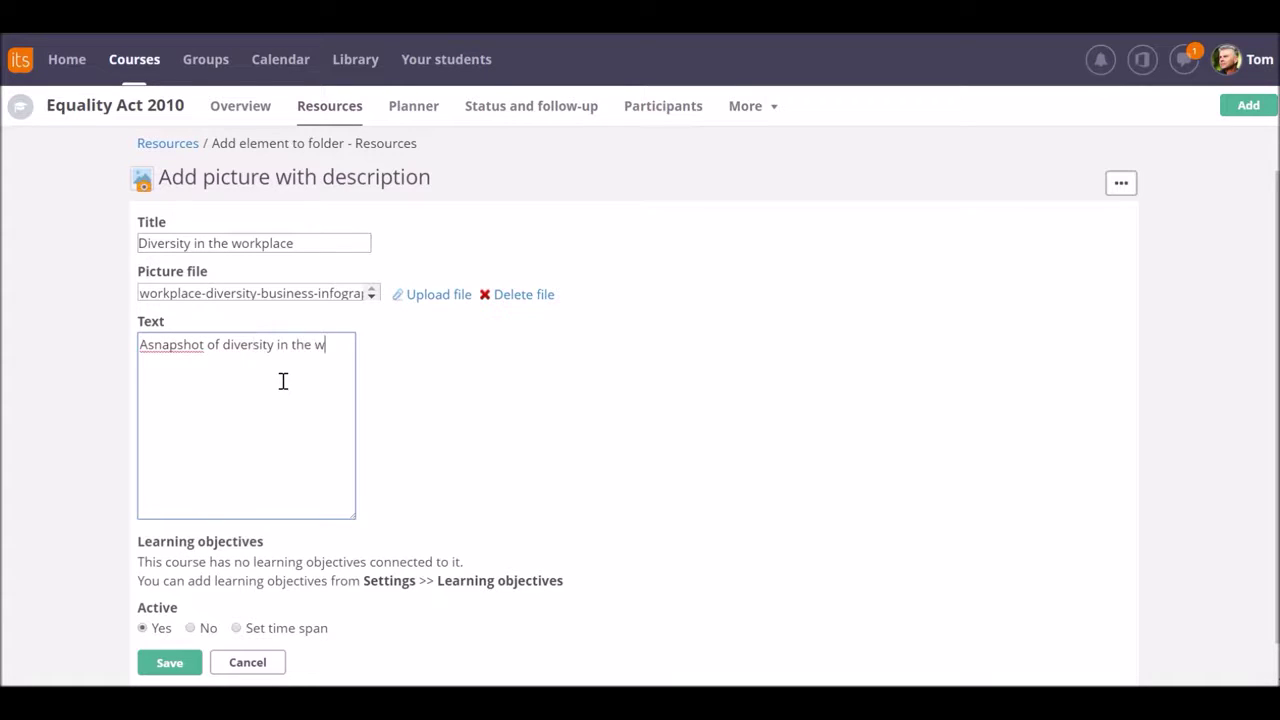
type("orkplace.")
left_click(147, 344)
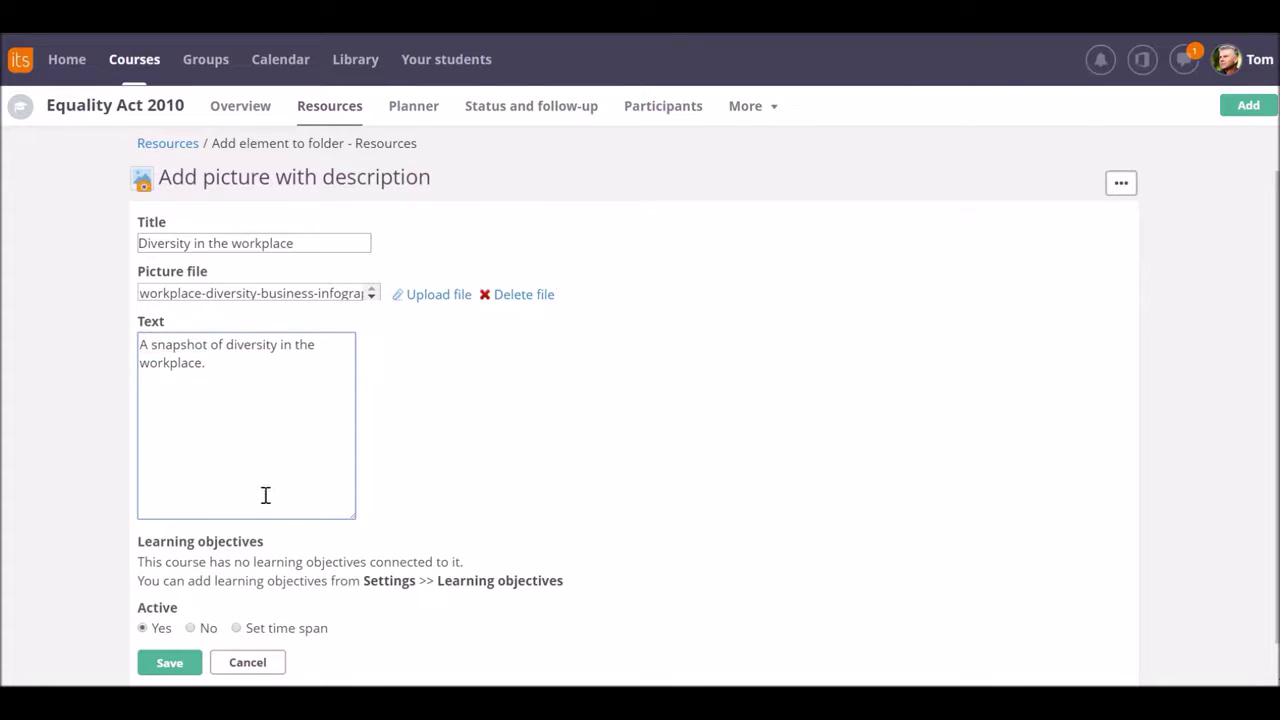
left_click(172, 664)
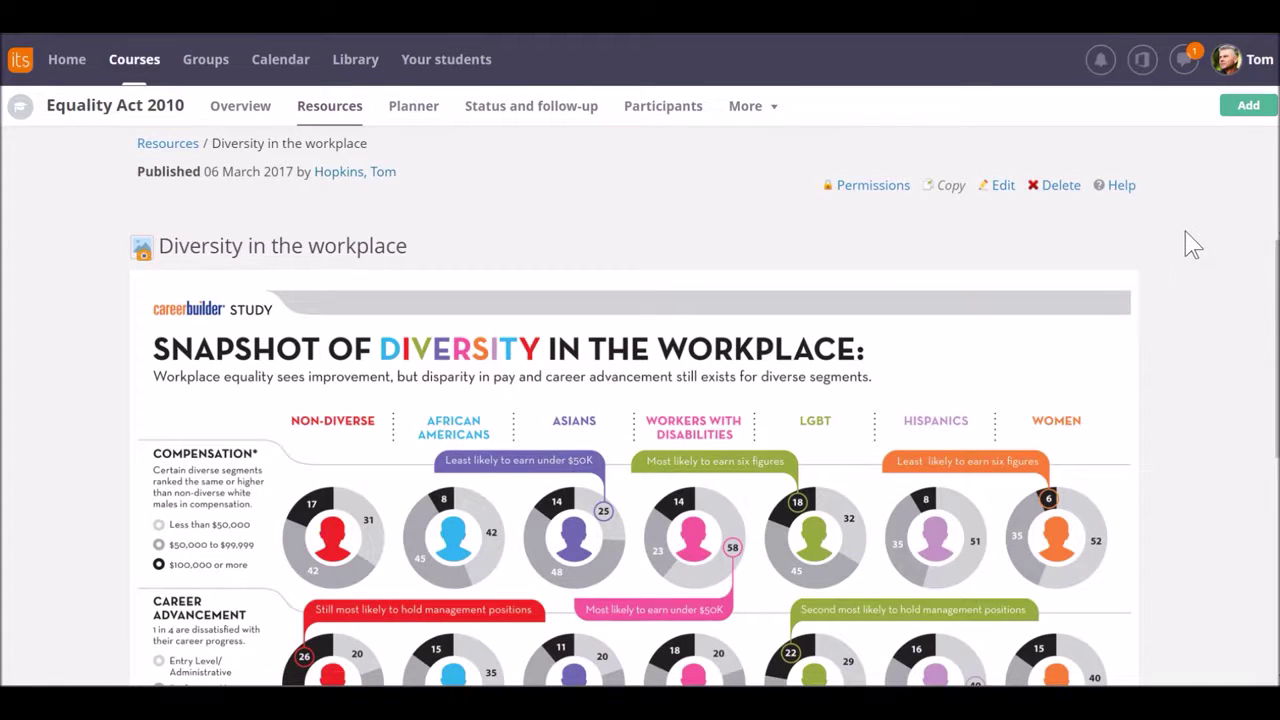
scroll(1181, 265, "down", 1)
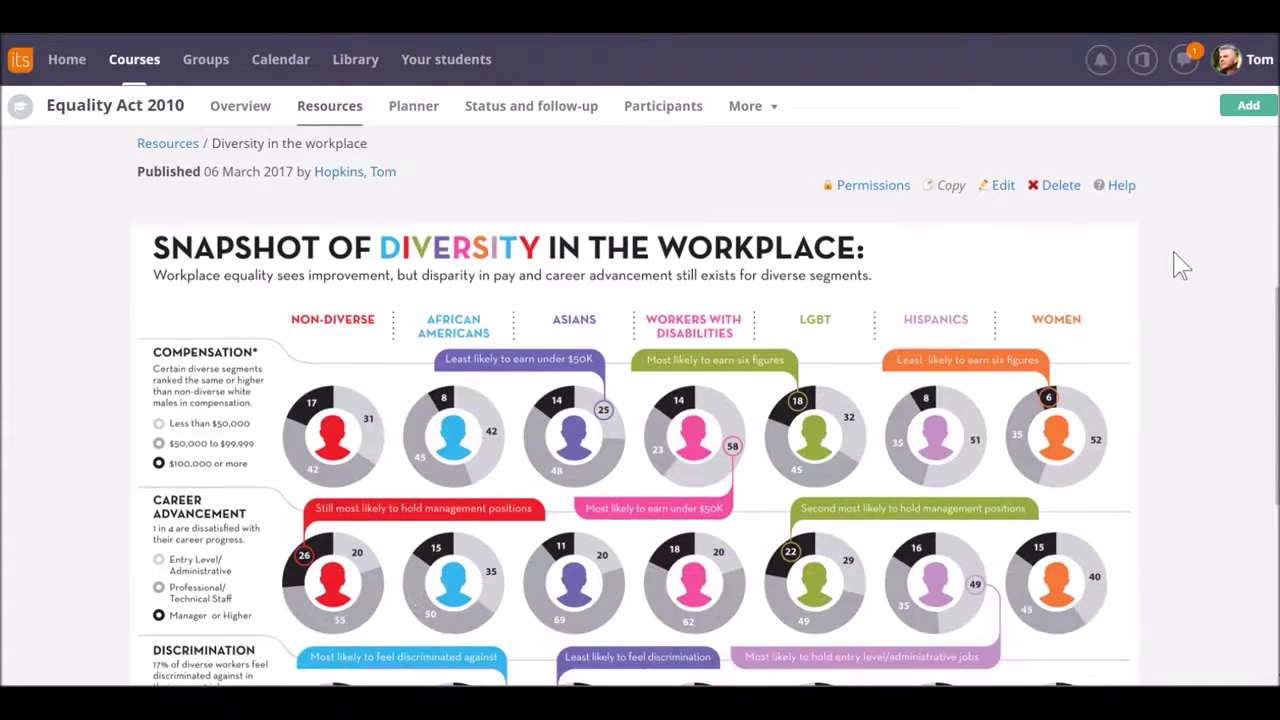
scroll(1178, 262, "down", 4)
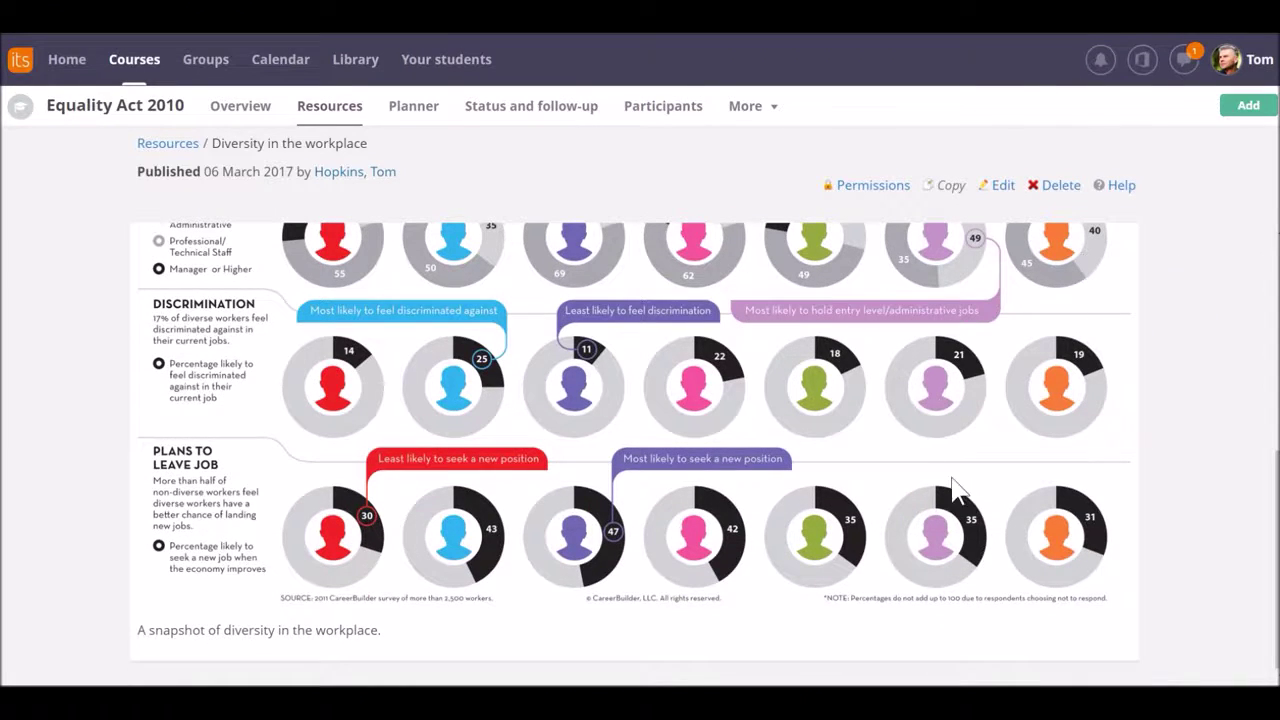
scroll(922, 475, "up", 5)
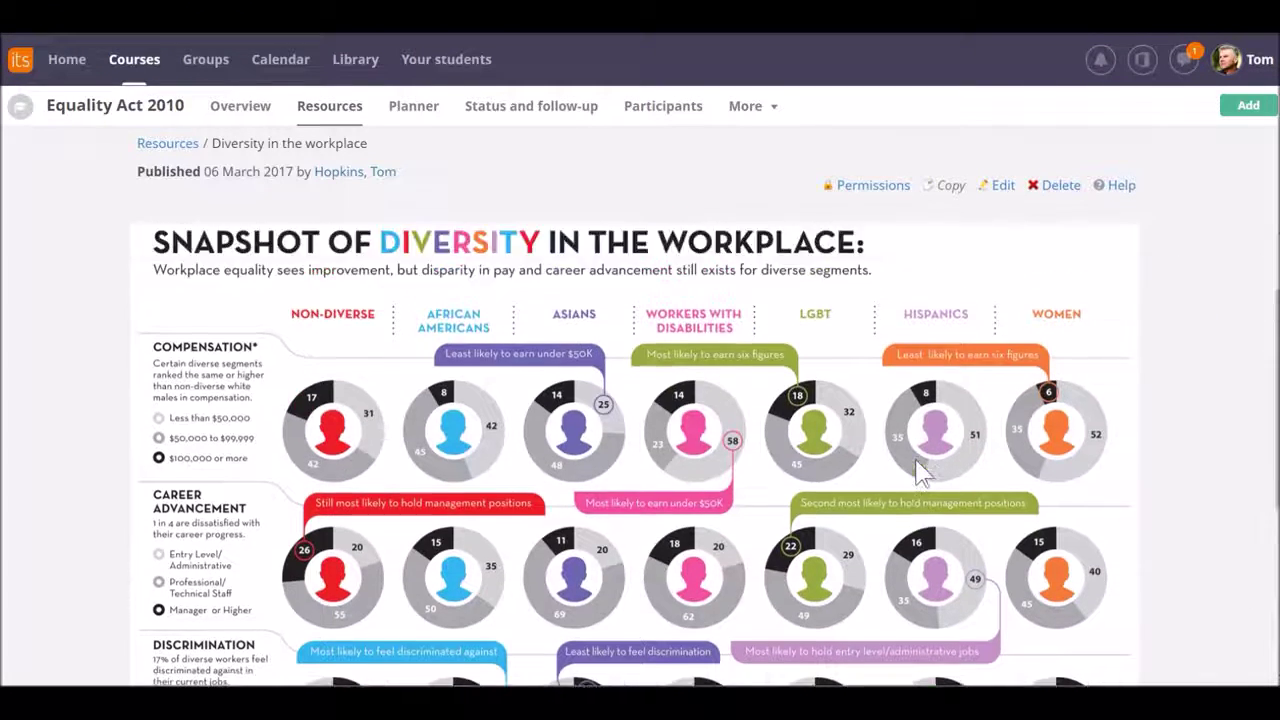